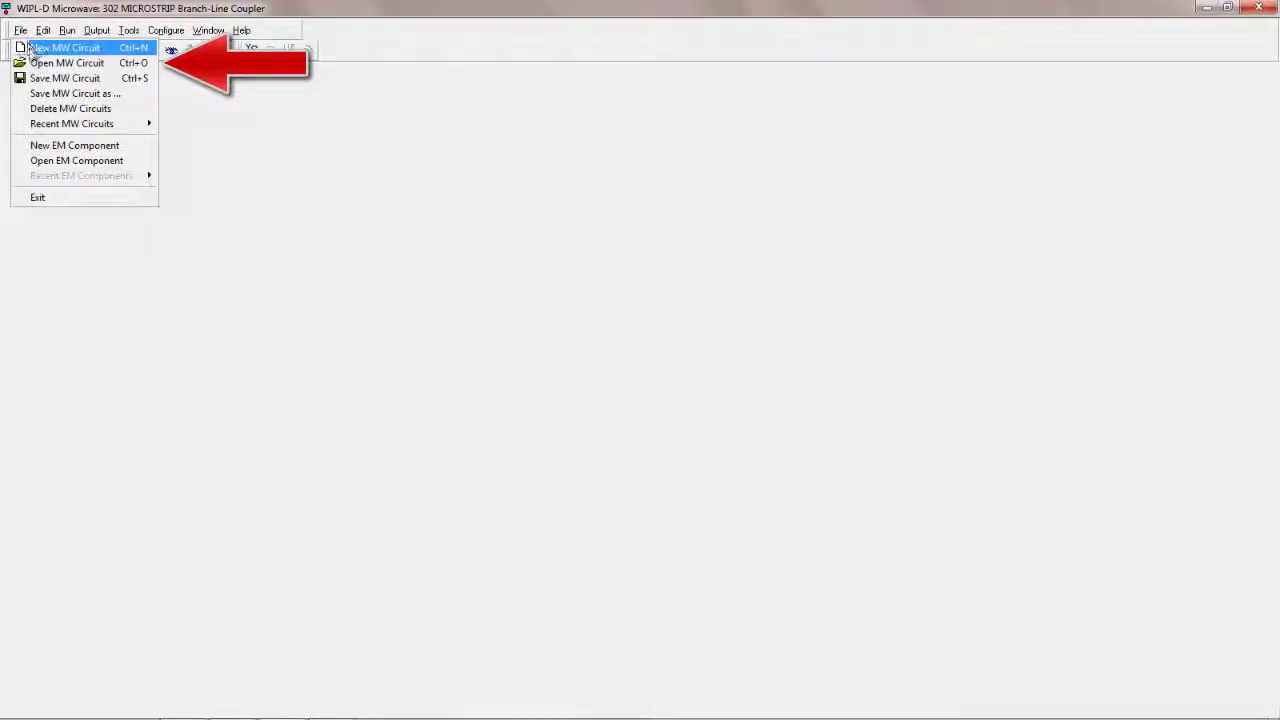
- Open 302 MICROSTRIP Branch-Line Coupler.wcp and zoom in to frame the coupler circuit
{"action": "left_click", "coordinate": [33, 63]}
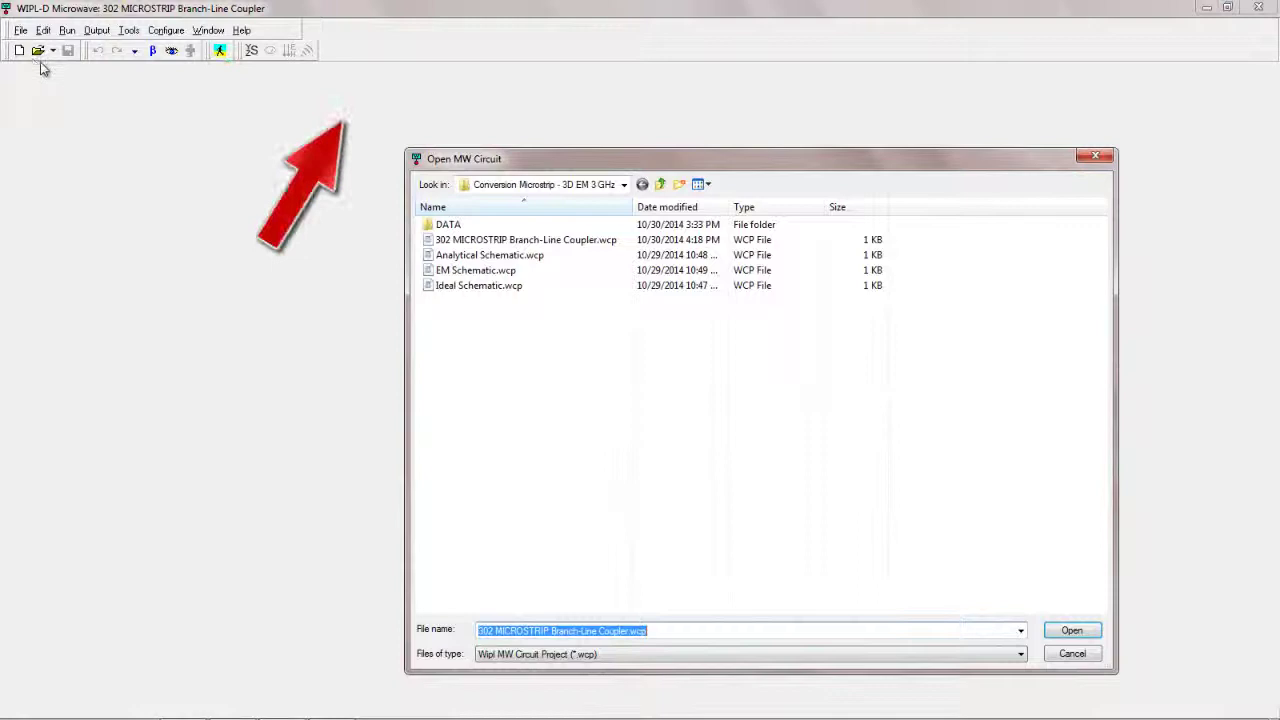
{"action": "double_click", "coordinate": [453, 244]}
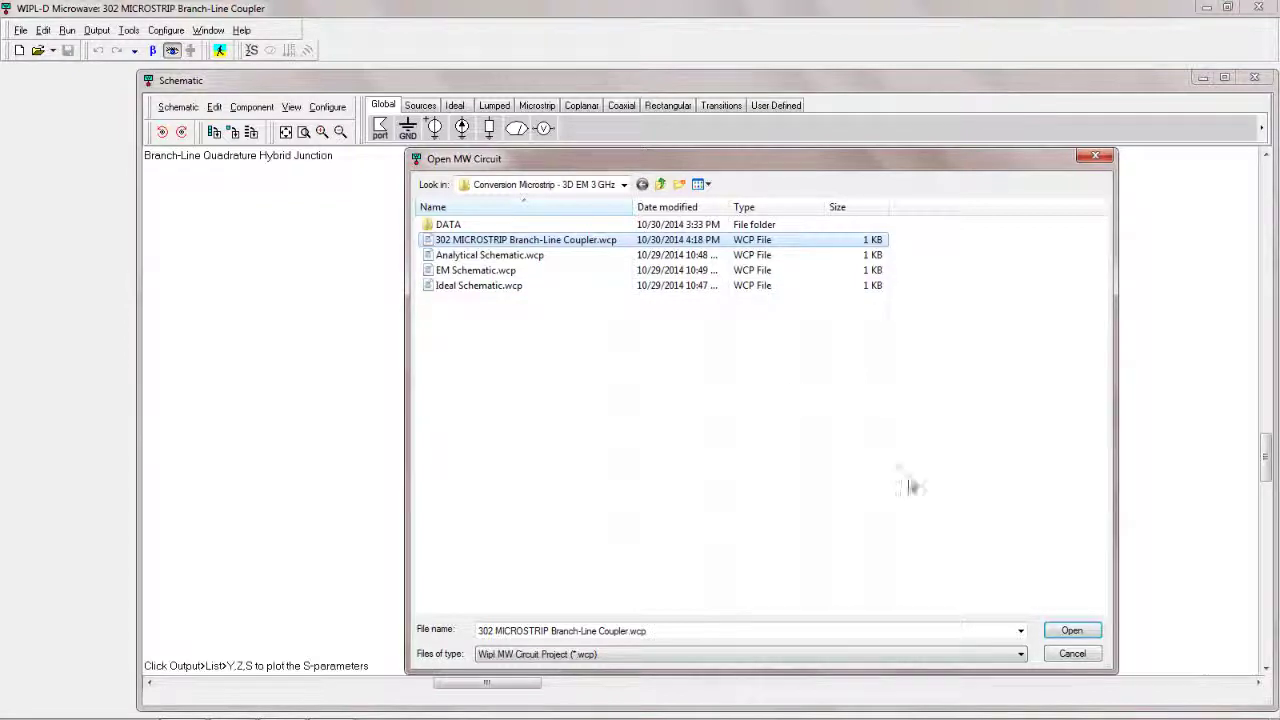
{"action": "left_click", "coordinate": [1071, 631]}
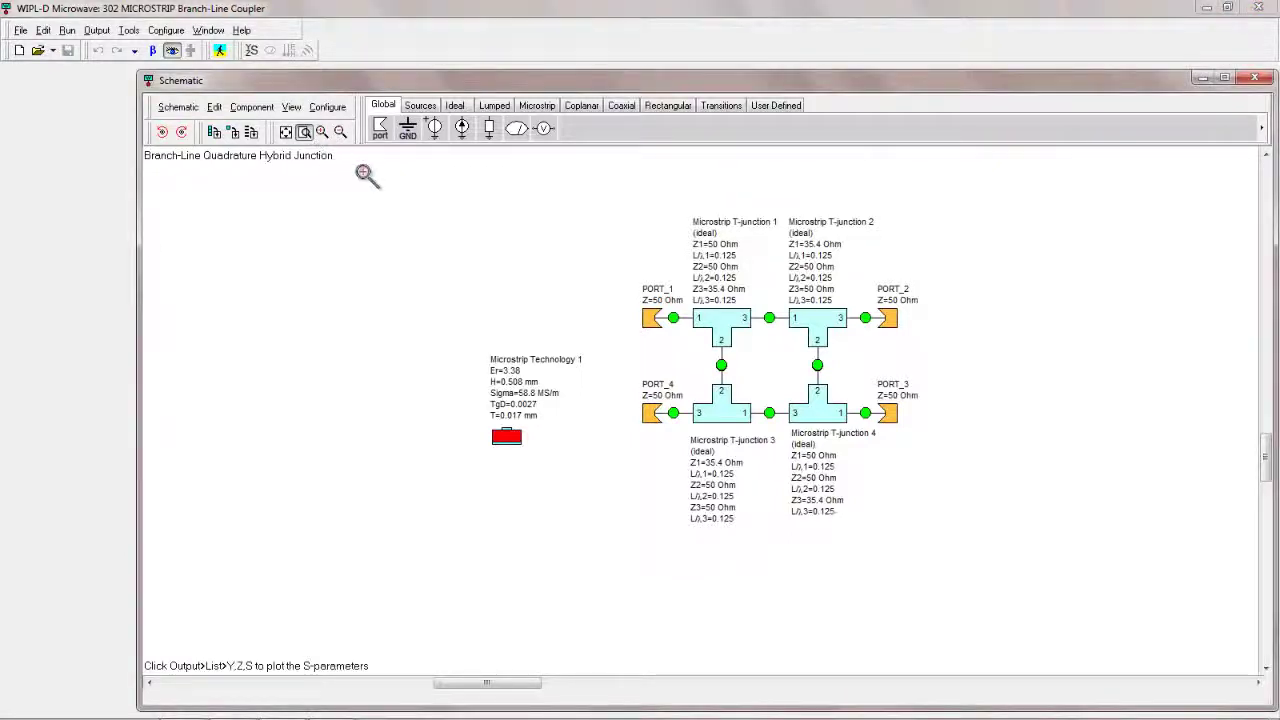
{"action": "left_click_drag", "start_coordinate": [481, 206], "coordinate": [931, 534]}
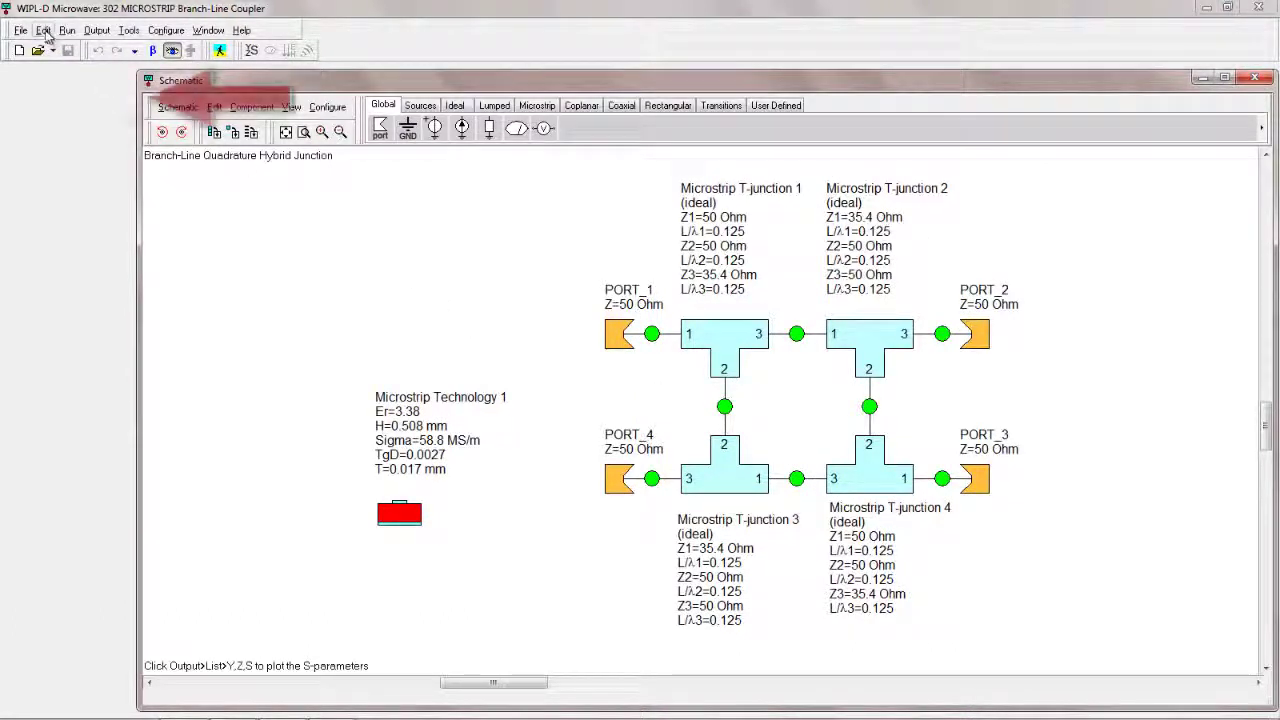
- Set the simulation frequency sweep to 1–5 GHz with 21 points
{"action": "left_click", "coordinate": [43, 30]}
{"action": "left_click", "coordinate": [70, 101]}
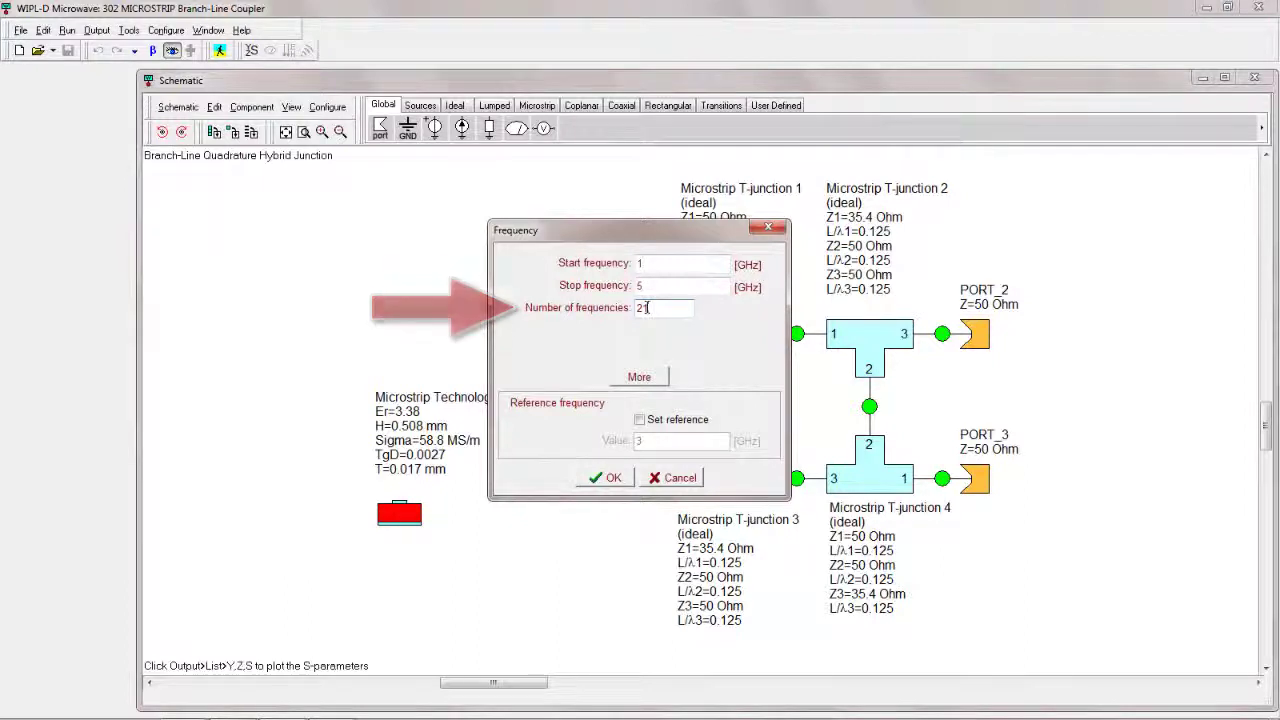
{"action": "left_click", "coordinate": [605, 478]}
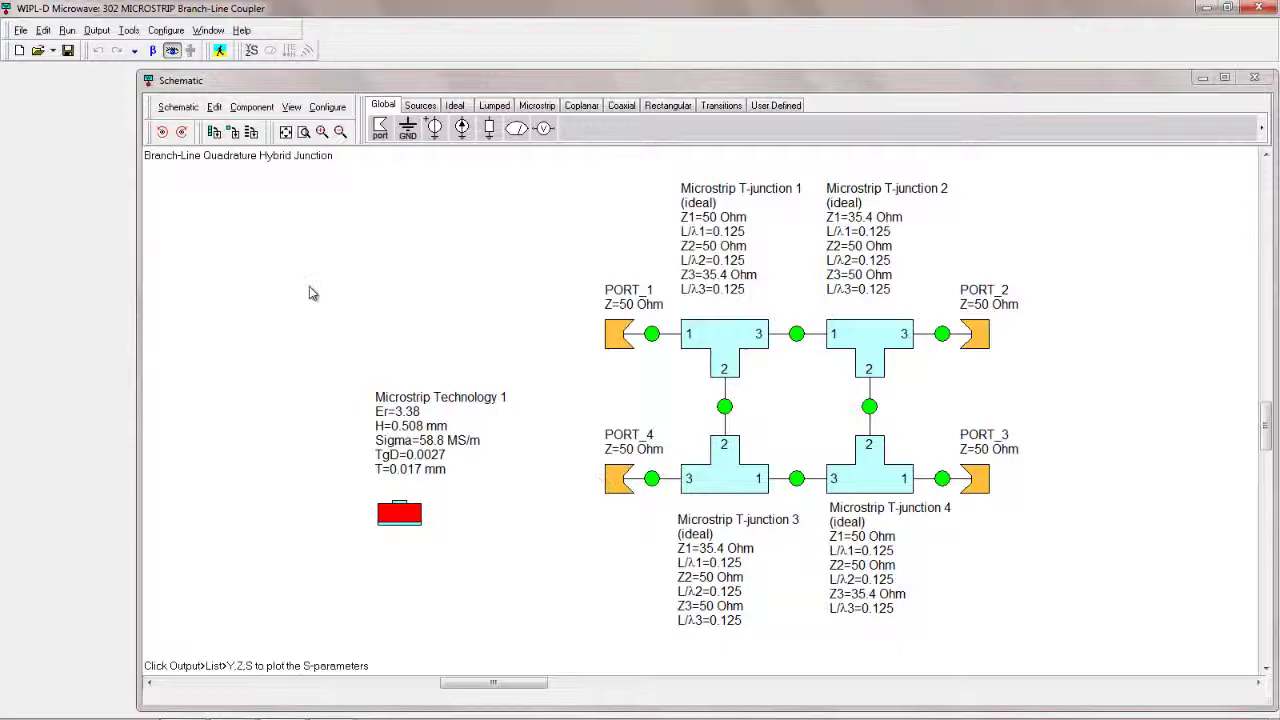
- Save the circuit as Ideal Schematic.wcp
{"action": "left_click", "coordinate": [21, 31]}
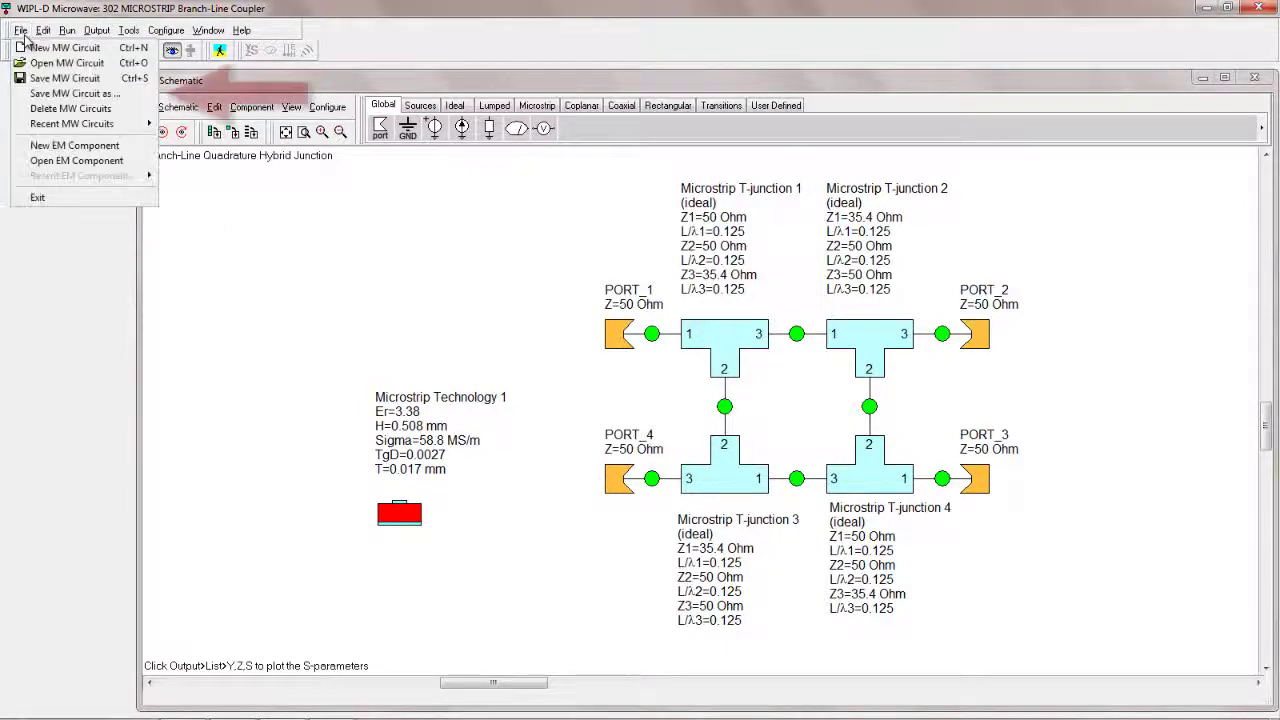
{"action": "left_click", "coordinate": [60, 88]}
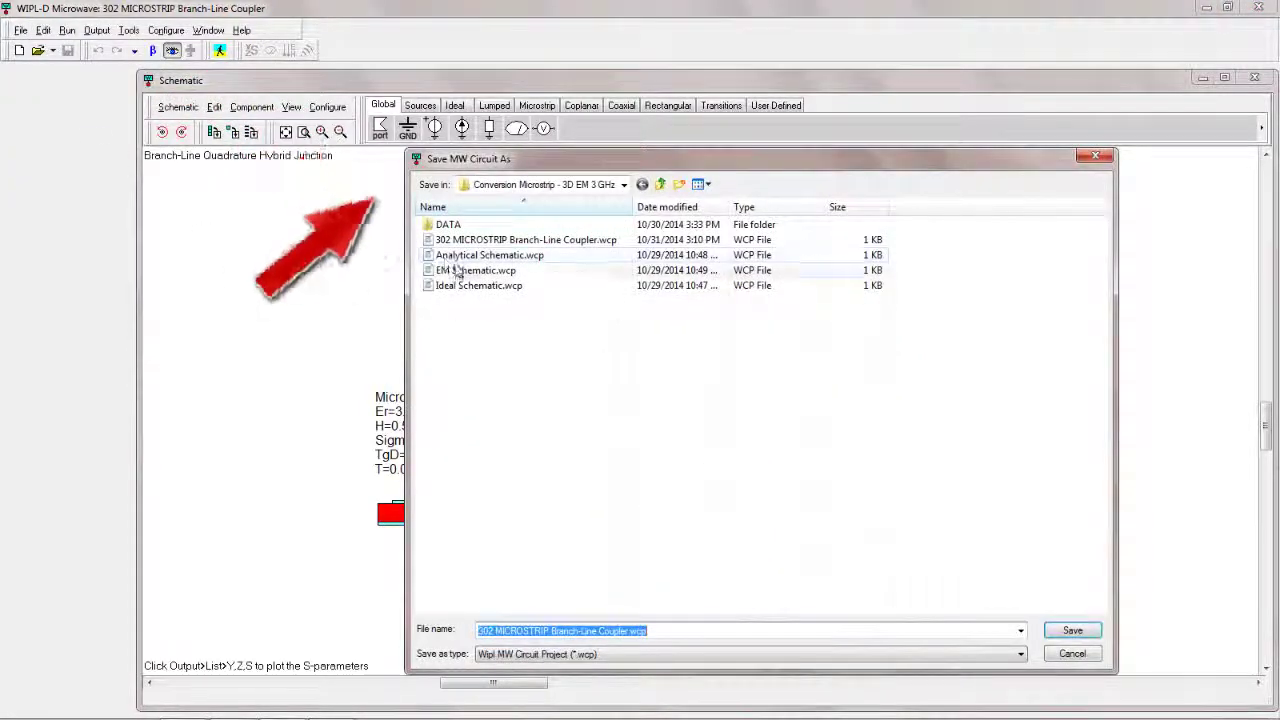
{"action": "left_click", "coordinate": [462, 287]}
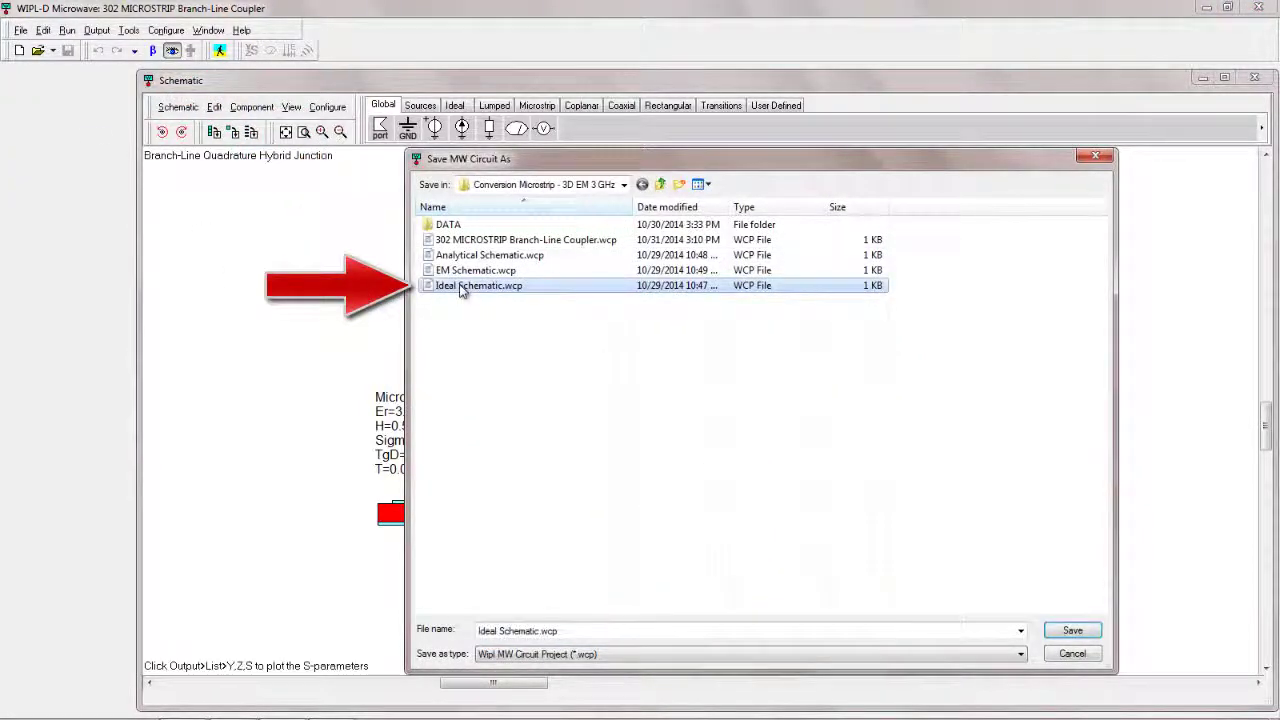
{"action": "left_click", "coordinate": [1072, 630]}
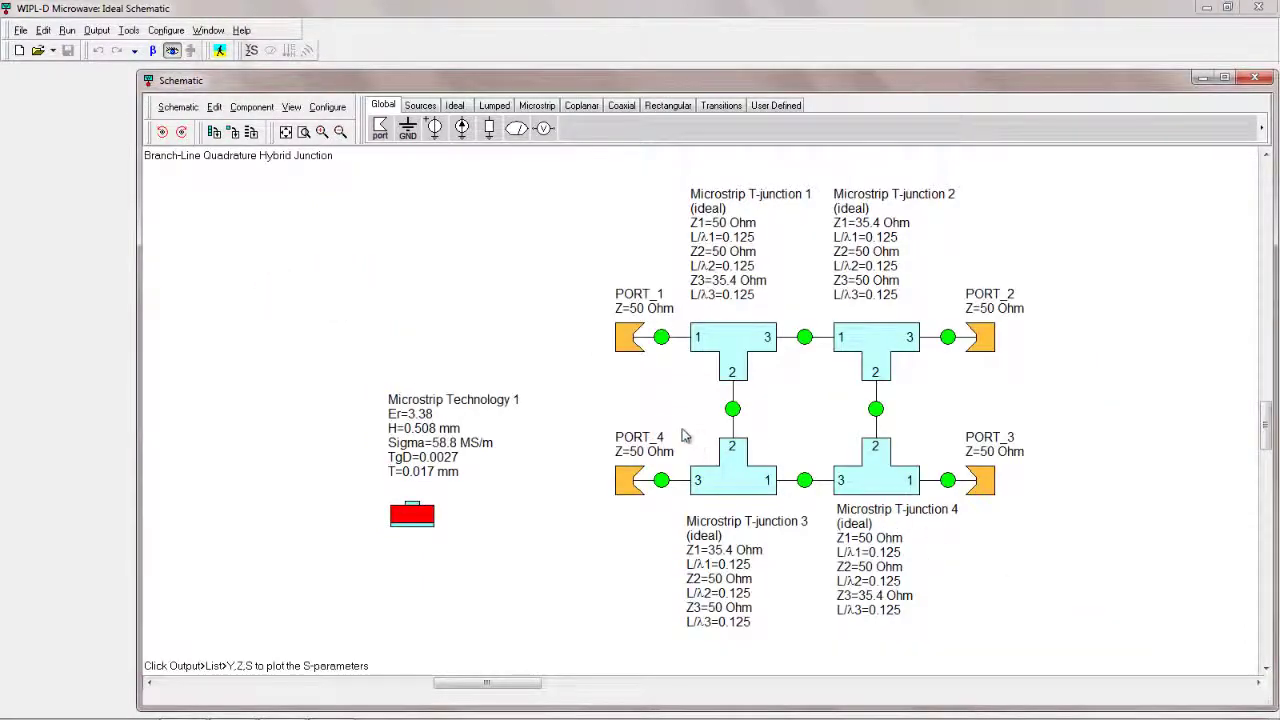
- Simulate the ideal coupler and inspect its S11 plot, which dips near -40 dB at 3 GHz
{"action": "left_click", "coordinate": [220, 50]}
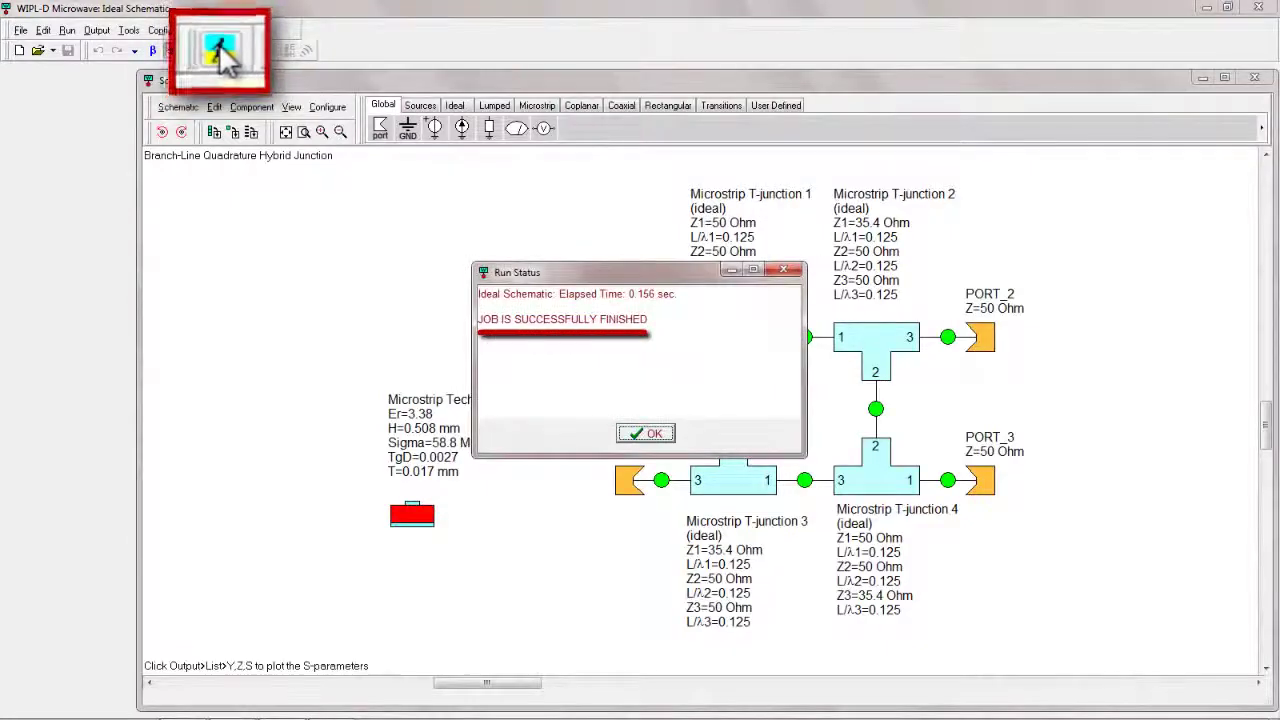
{"action": "left_click", "coordinate": [645, 434]}
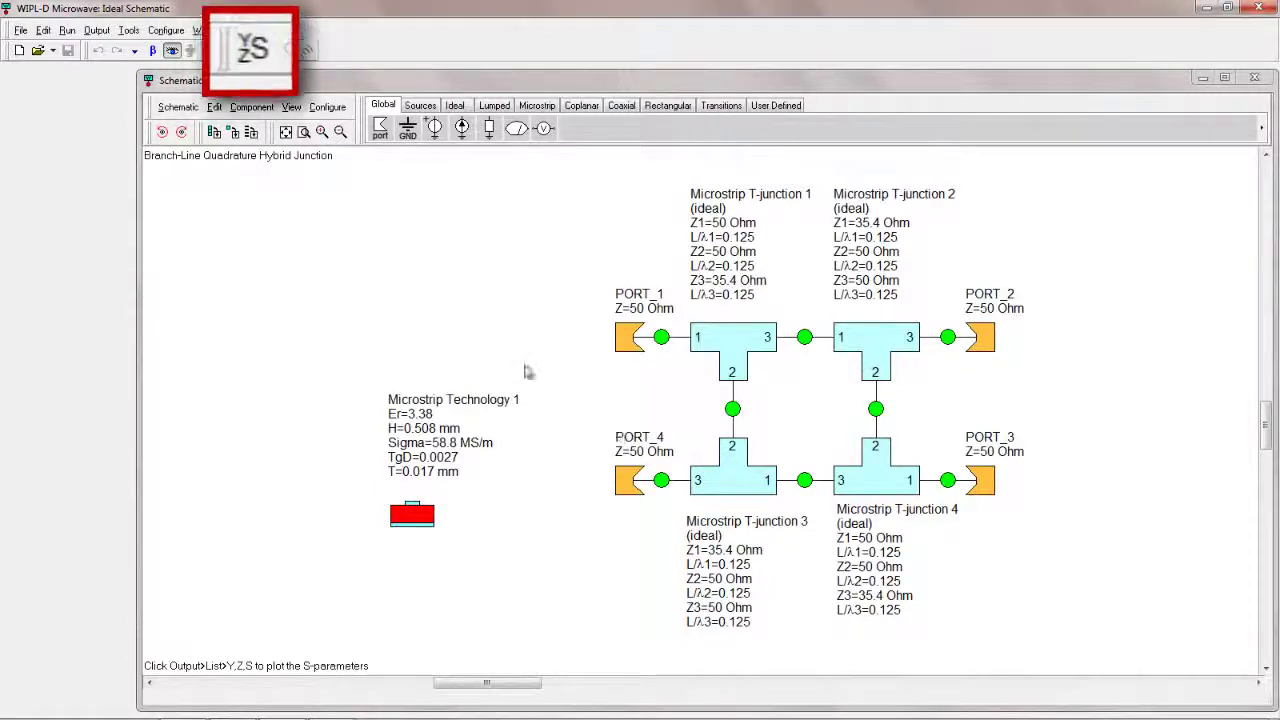
{"action": "left_click", "coordinate": [251, 50]}
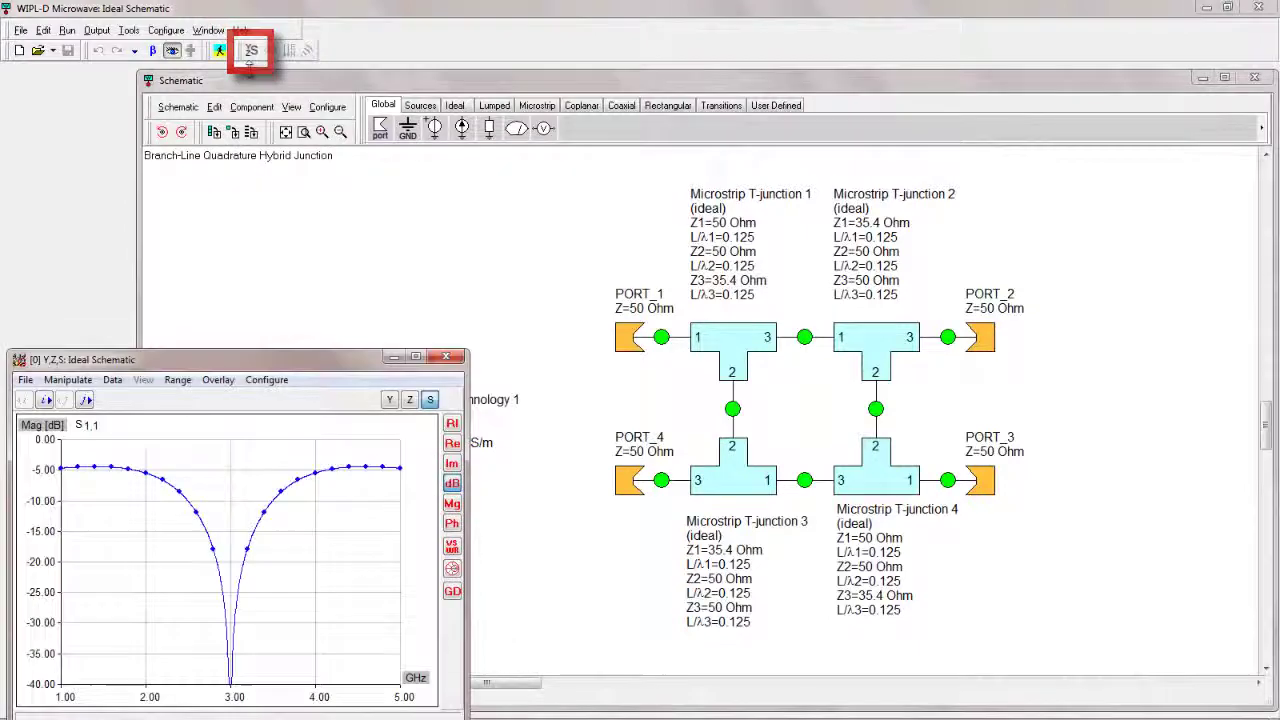
{"action": "left_click_drag", "start_coordinate": [264, 362], "coordinate": [270, 186]}
{"action": "left_click_drag", "start_coordinate": [476, 556], "coordinate": [576, 652]}
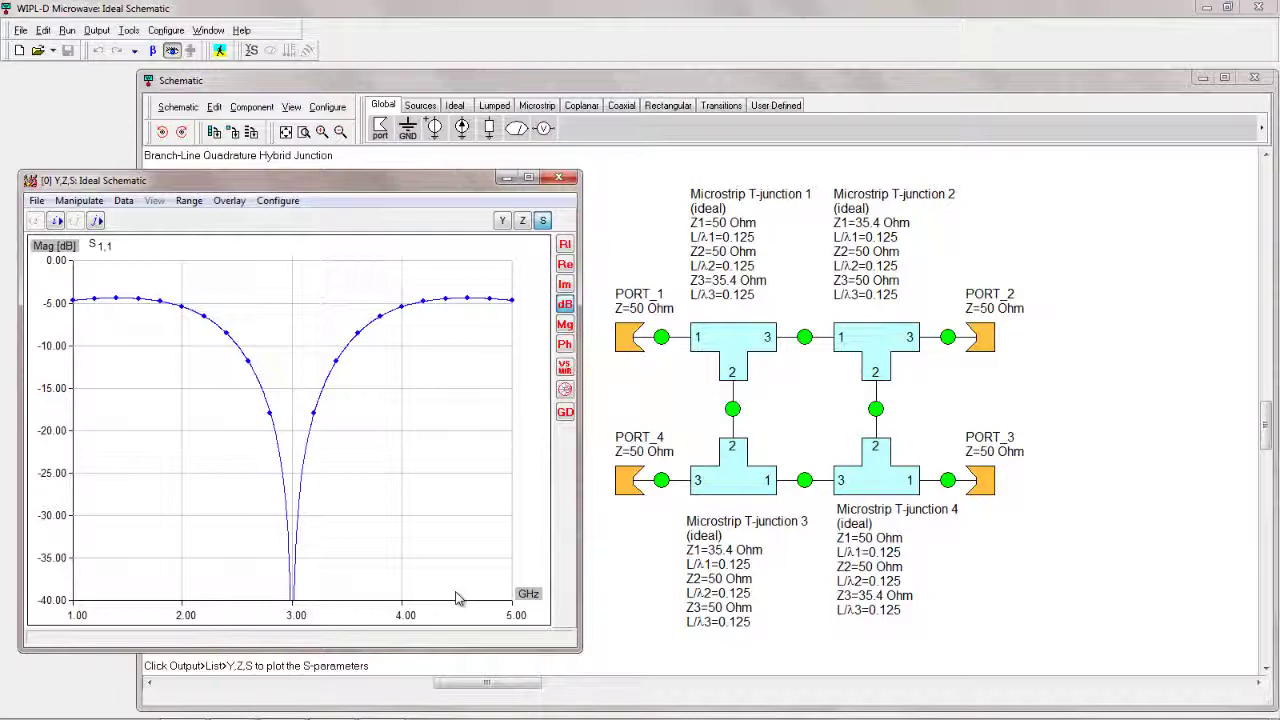
{"action": "left_click", "coordinate": [562, 179]}
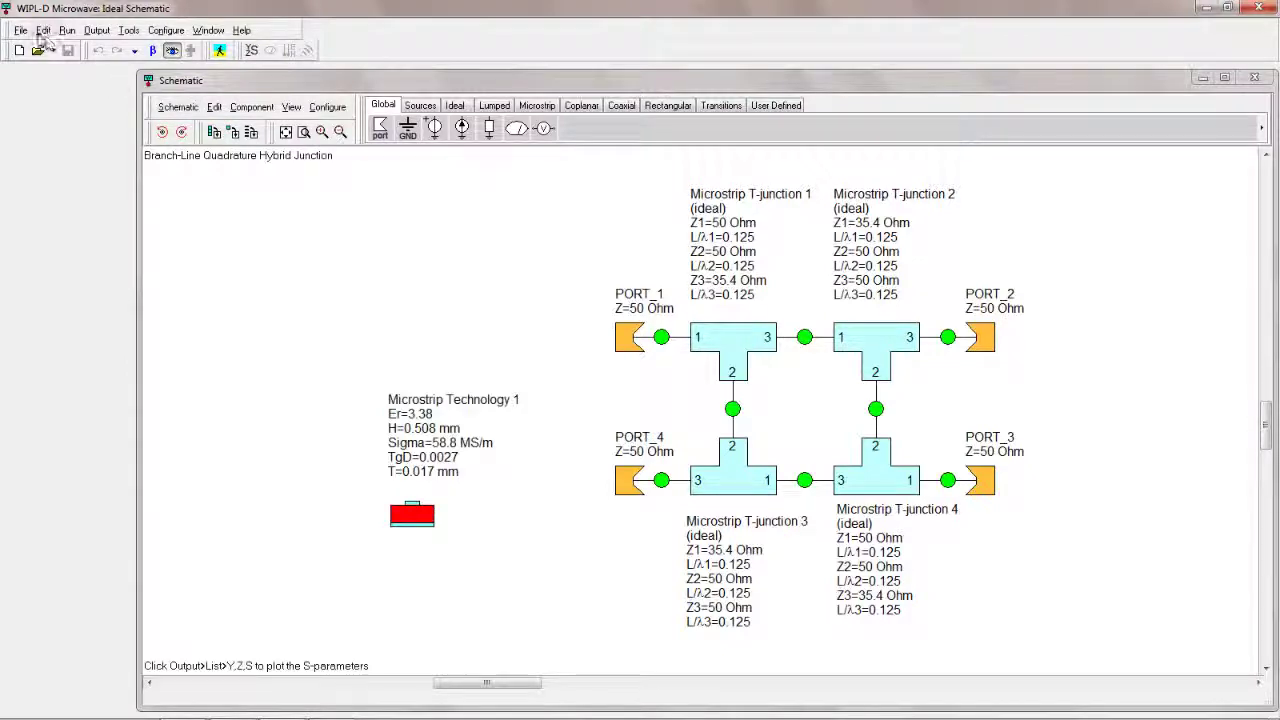
- Save the ideal-junction coupler circuit under the file name Analytical Schematic.wcp
{"action": "left_click", "coordinate": [20, 30]}
{"action": "left_click", "coordinate": [48, 93]}
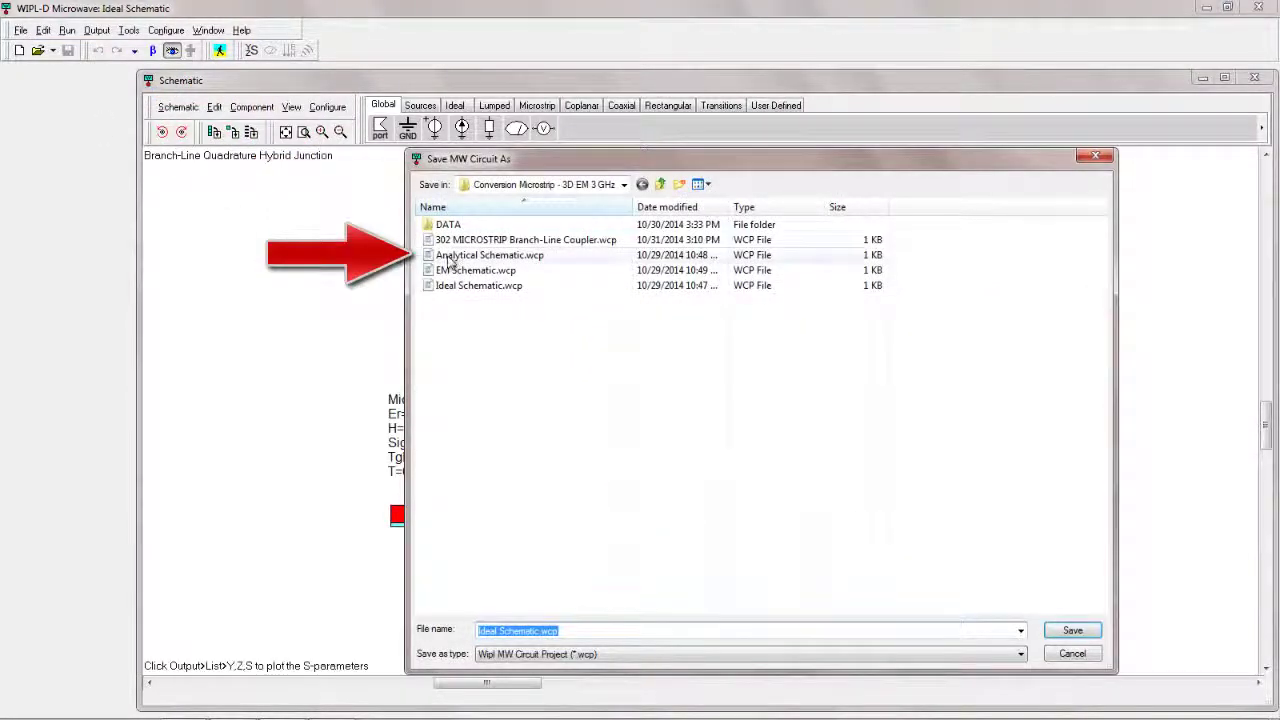
{"action": "left_click", "coordinate": [450, 260]}
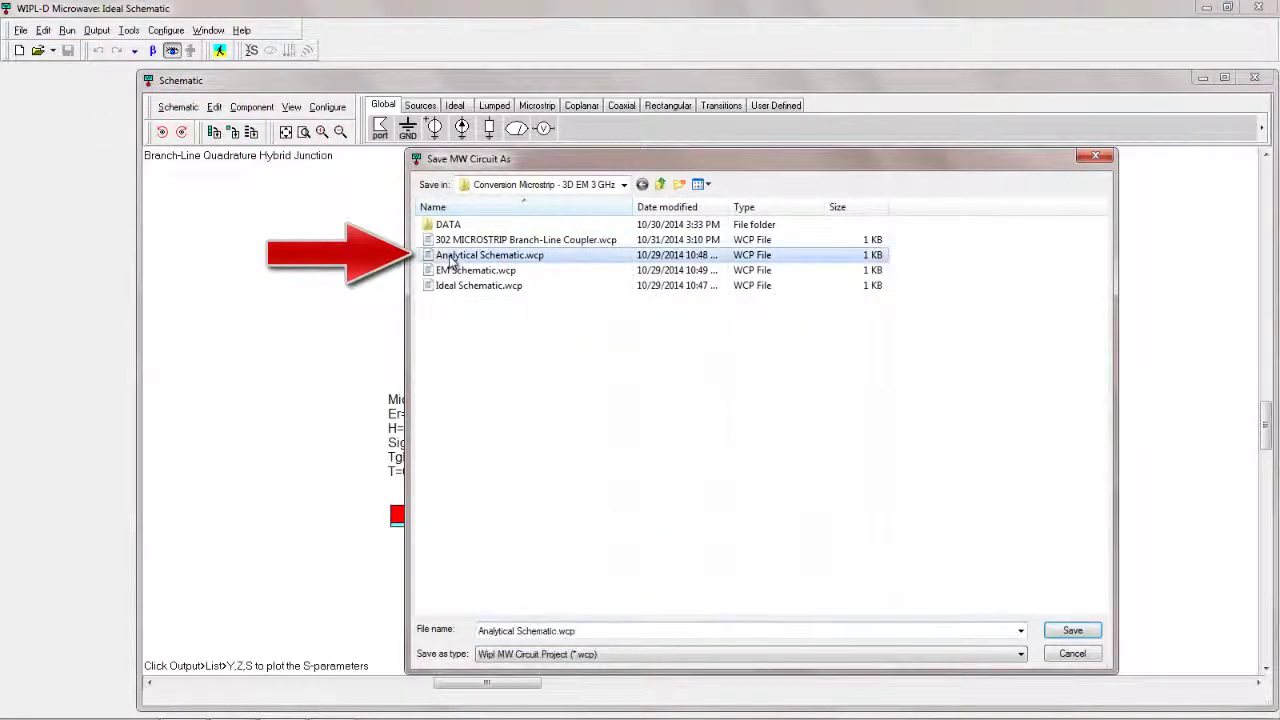
{"action": "left_click", "coordinate": [1072, 631]}
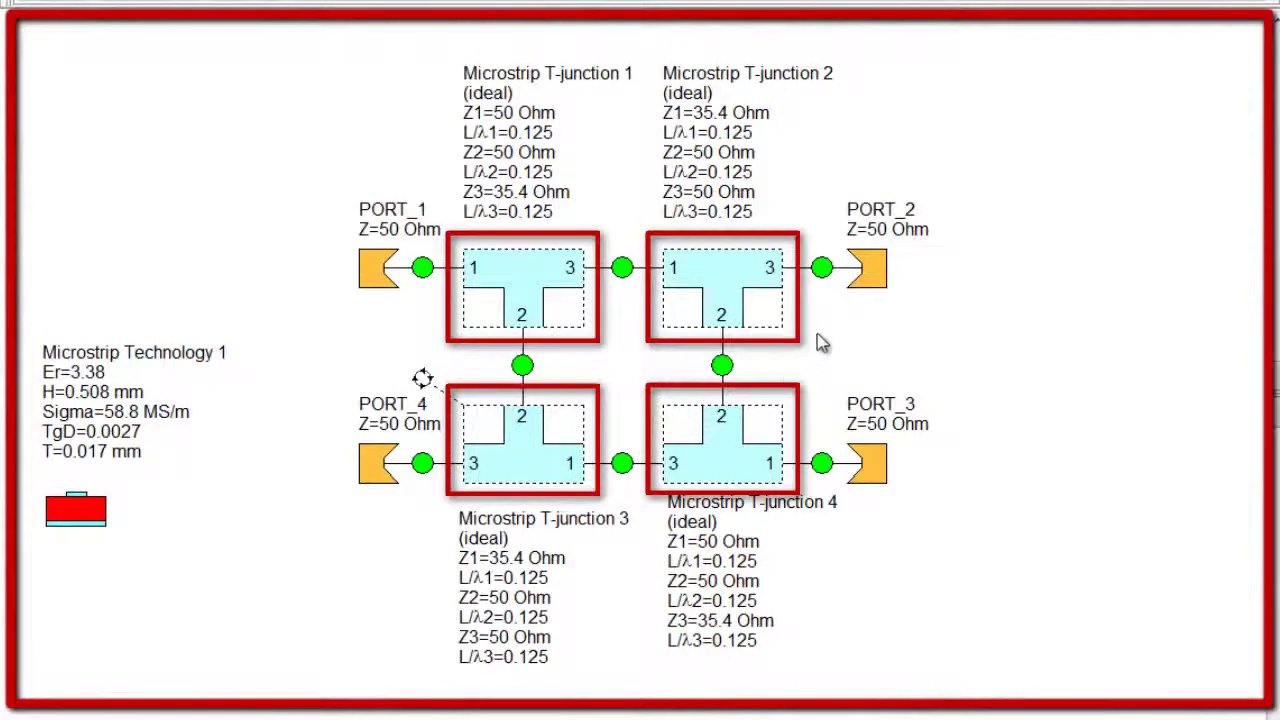
- Change all four selected T-junctions from ideal to Analytical models
{"action": "right_click", "coordinate": [851, 331]}
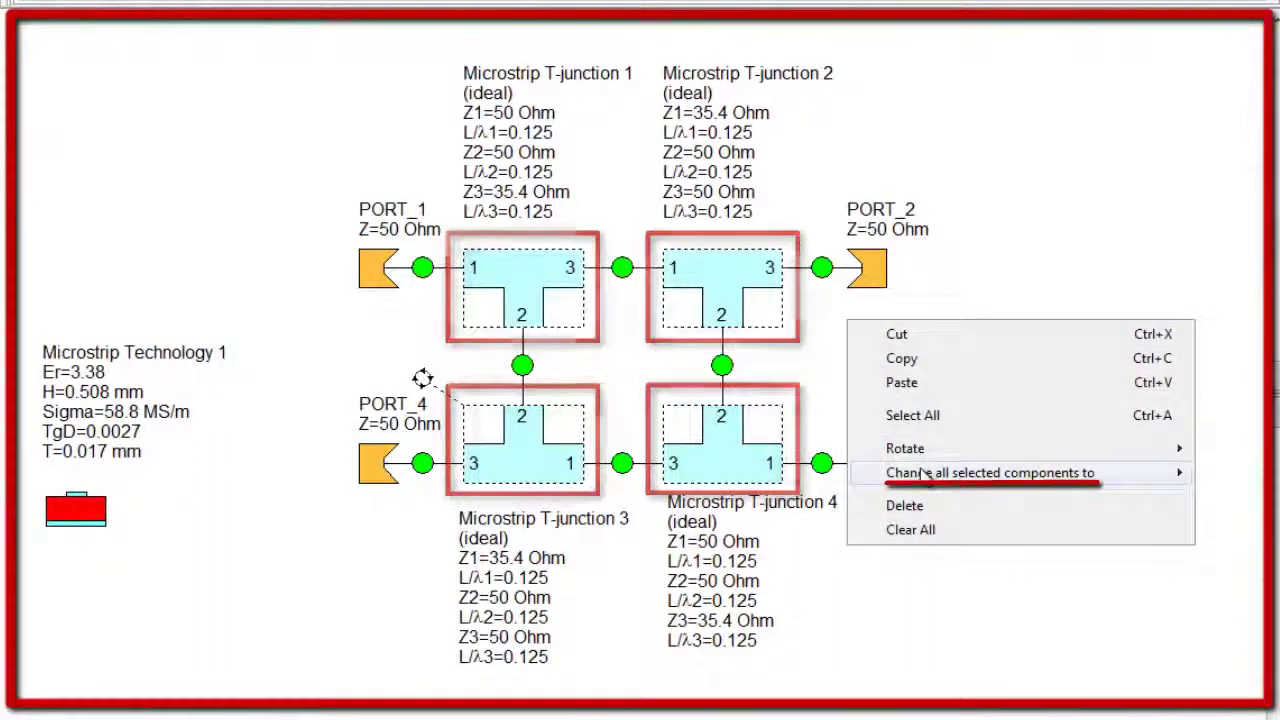
{"action": "mouse_move", "coordinate": [860, 470]}
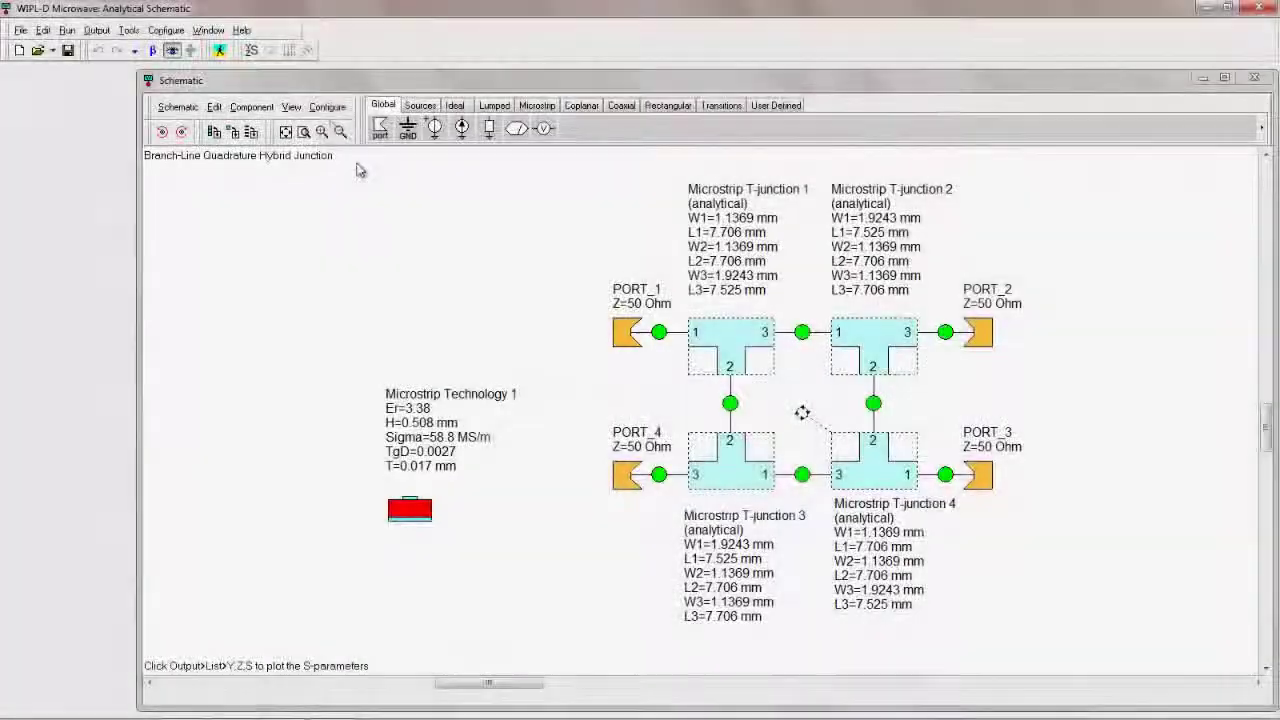
- Plot the analytical schematic's S-parameters and overlay the Ideal Schematic.ad1 S11 curve
{"action": "left_click", "coordinate": [252, 51]}
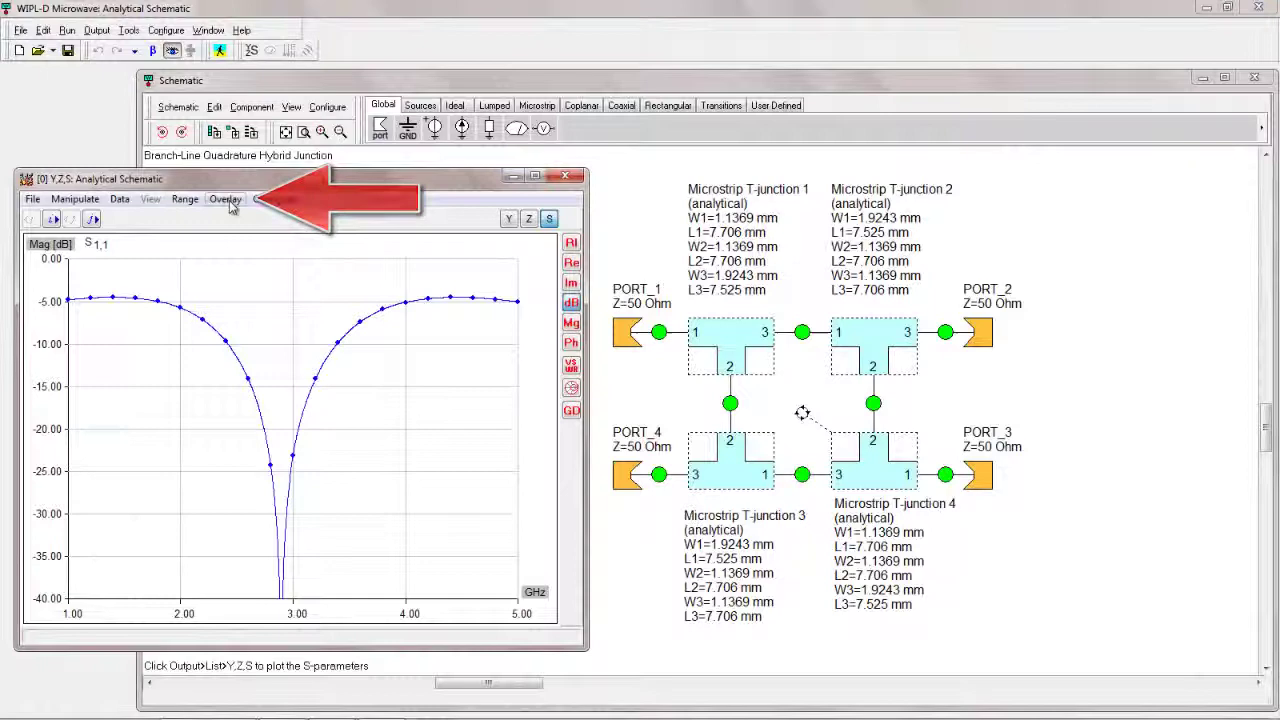
{"action": "left_click", "coordinate": [226, 199]}
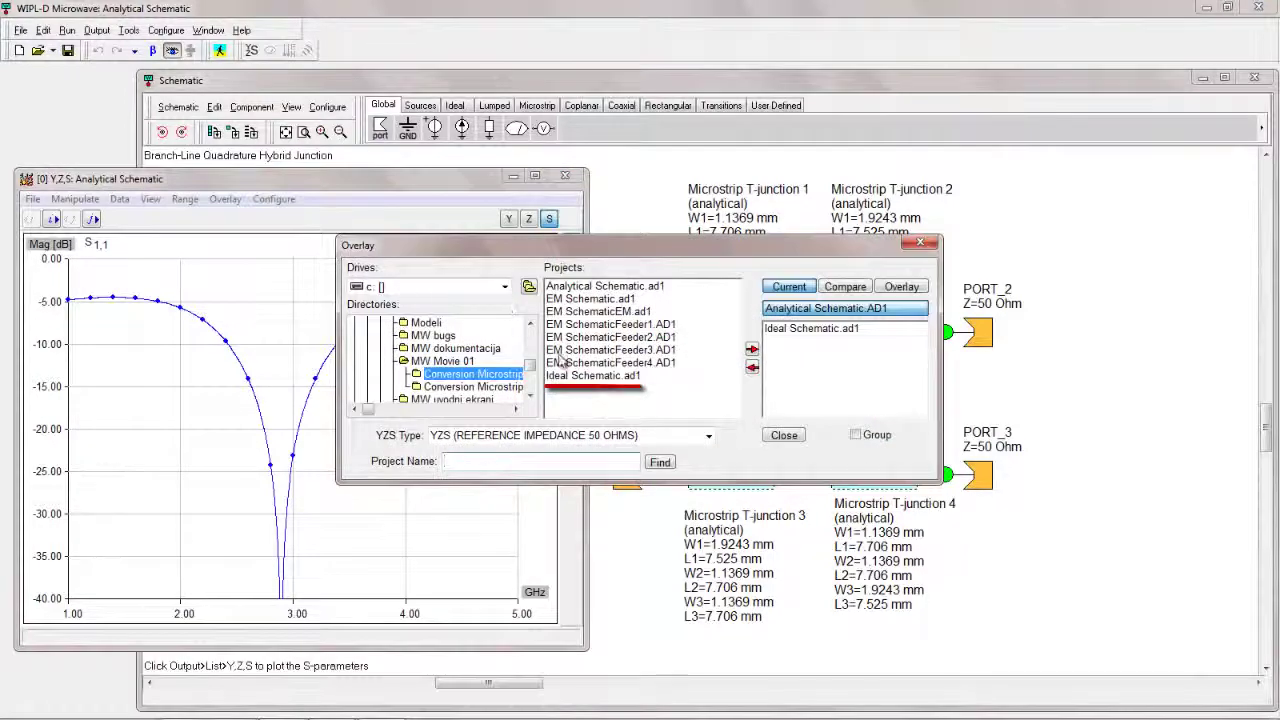
{"action": "left_click", "coordinate": [572, 376]}
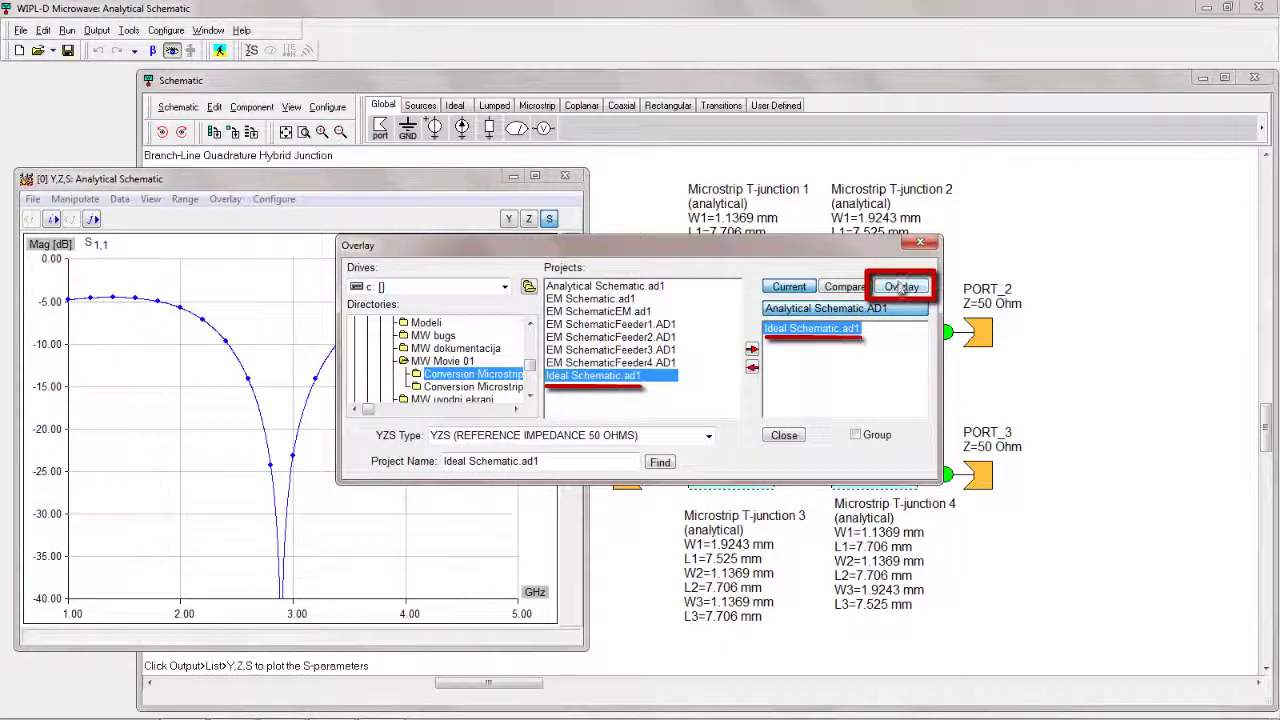
{"action": "left_click", "coordinate": [901, 287]}
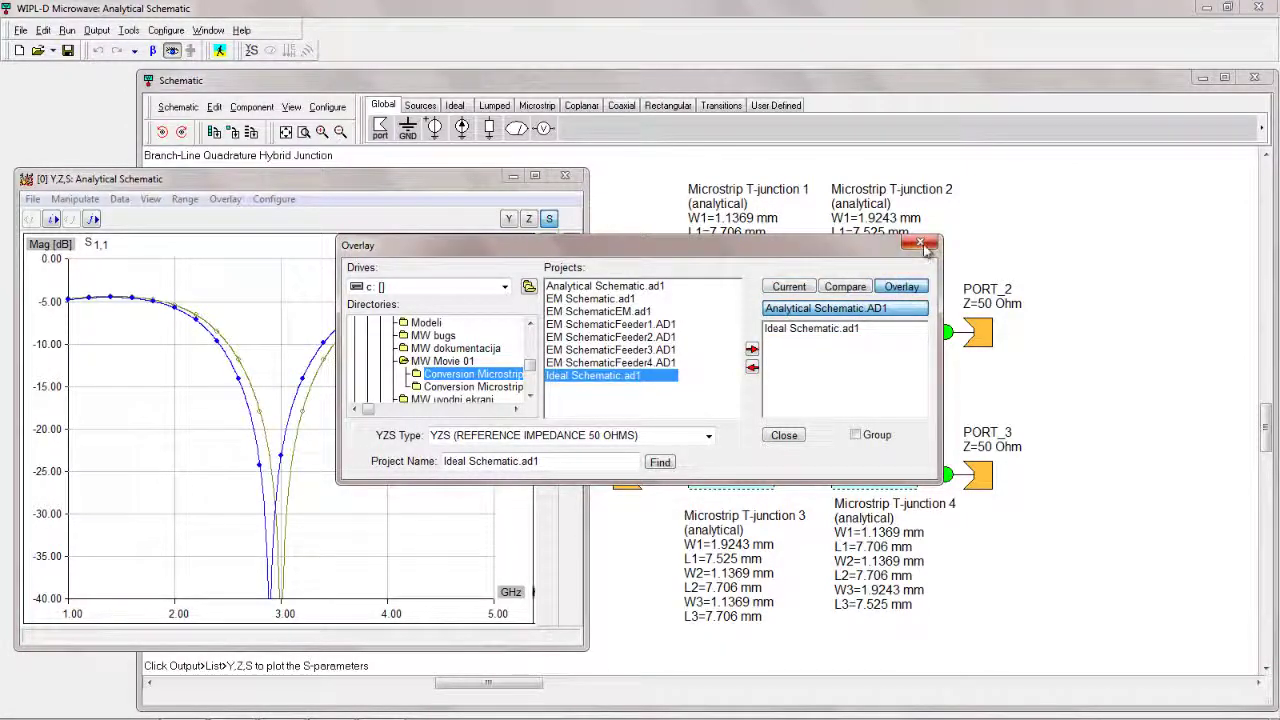
{"action": "left_click", "coordinate": [926, 248]}
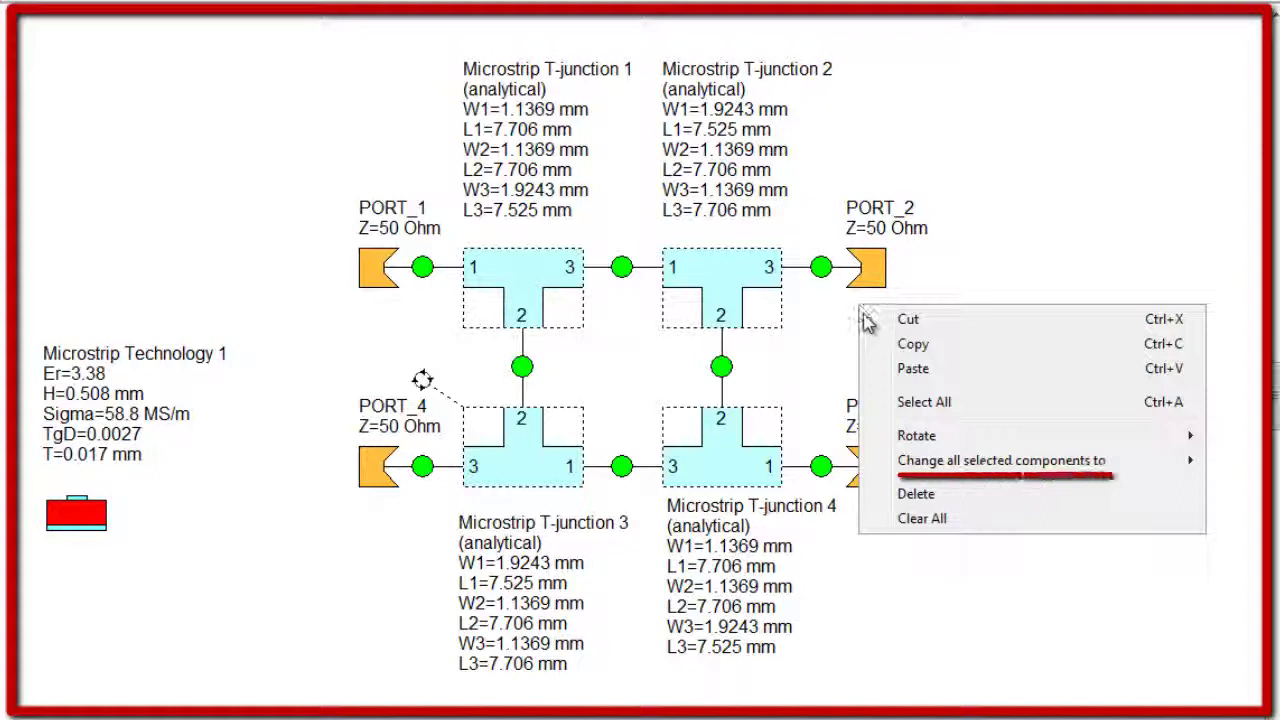
- Close the S11 comparison plot to return to the analytical coupler schematic
{"action": "mouse_move", "coordinate": [932, 465]}
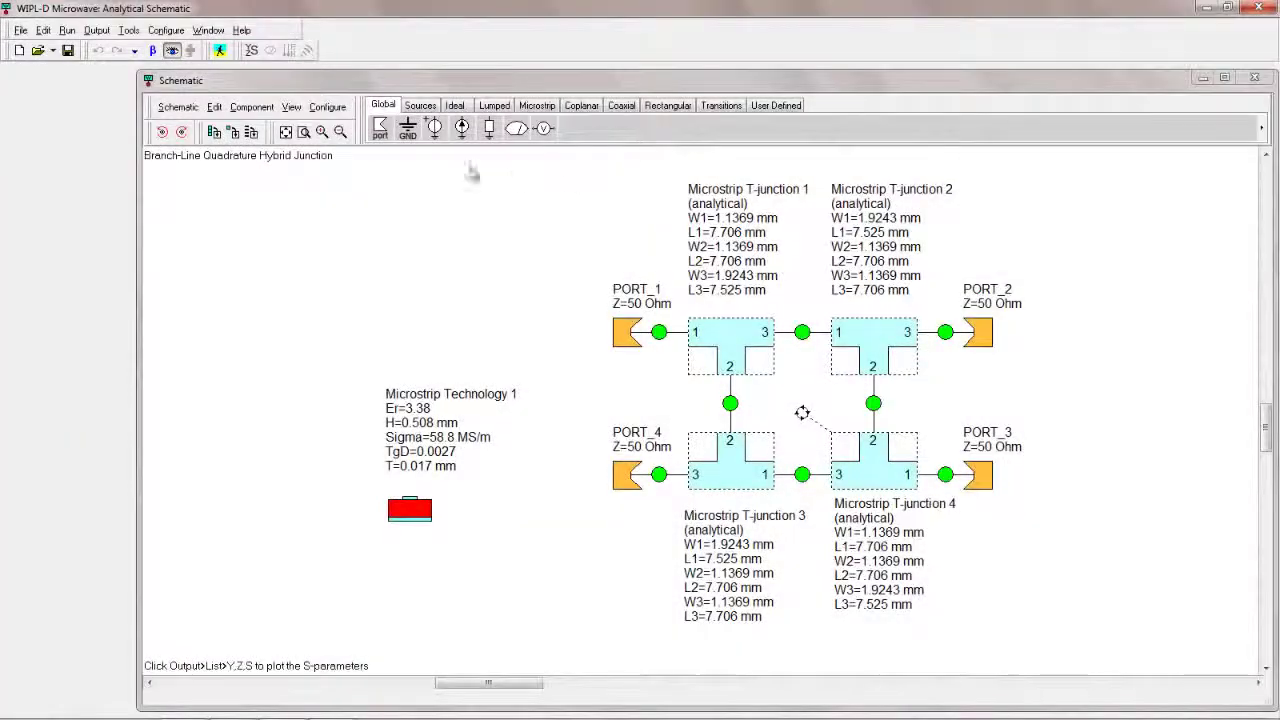
- Save the coupler with EM T-junctions under the file name EM Schematic.wcp
{"action": "left_click", "coordinate": [20, 30]}
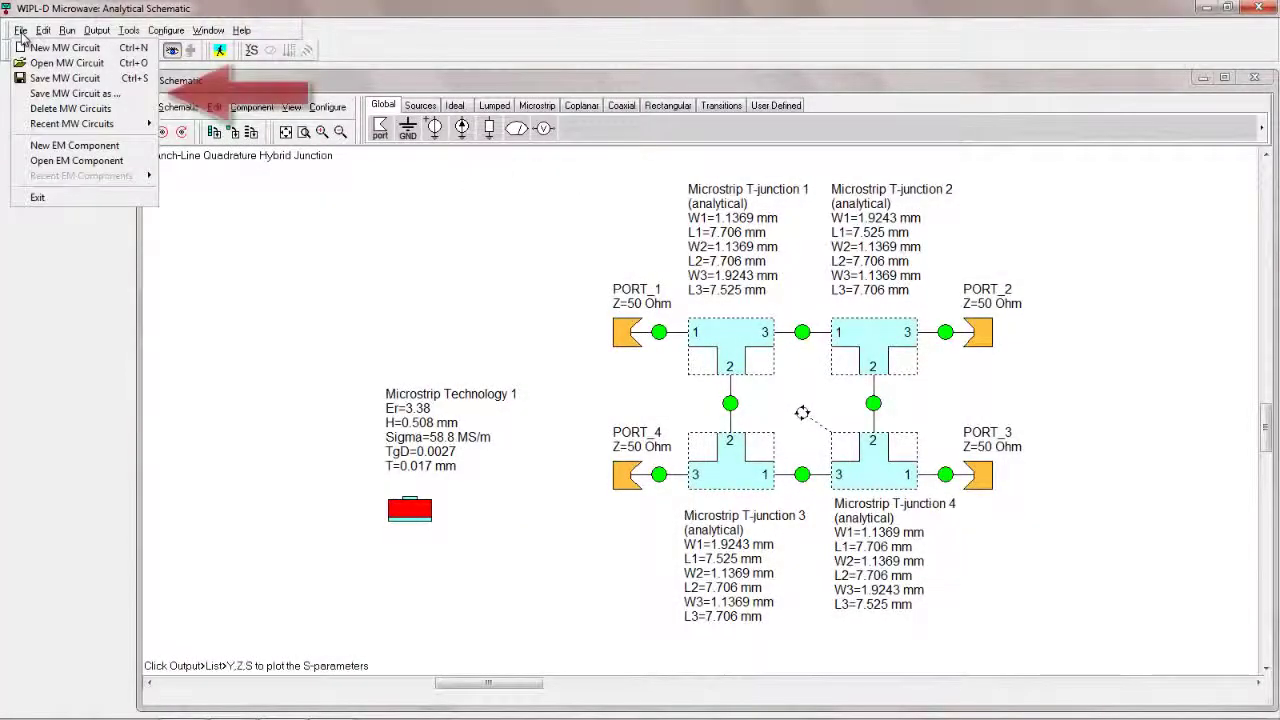
{"action": "left_click", "coordinate": [36, 94]}
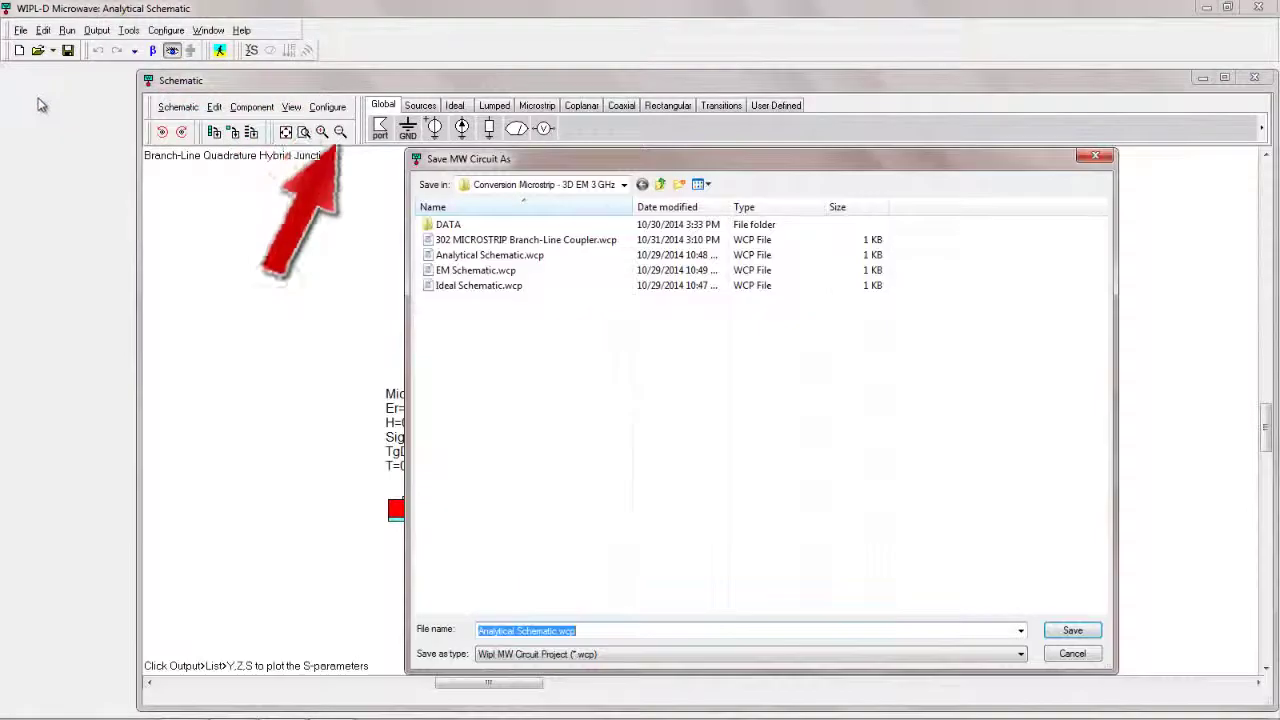
{"action": "left_click", "coordinate": [475, 270]}
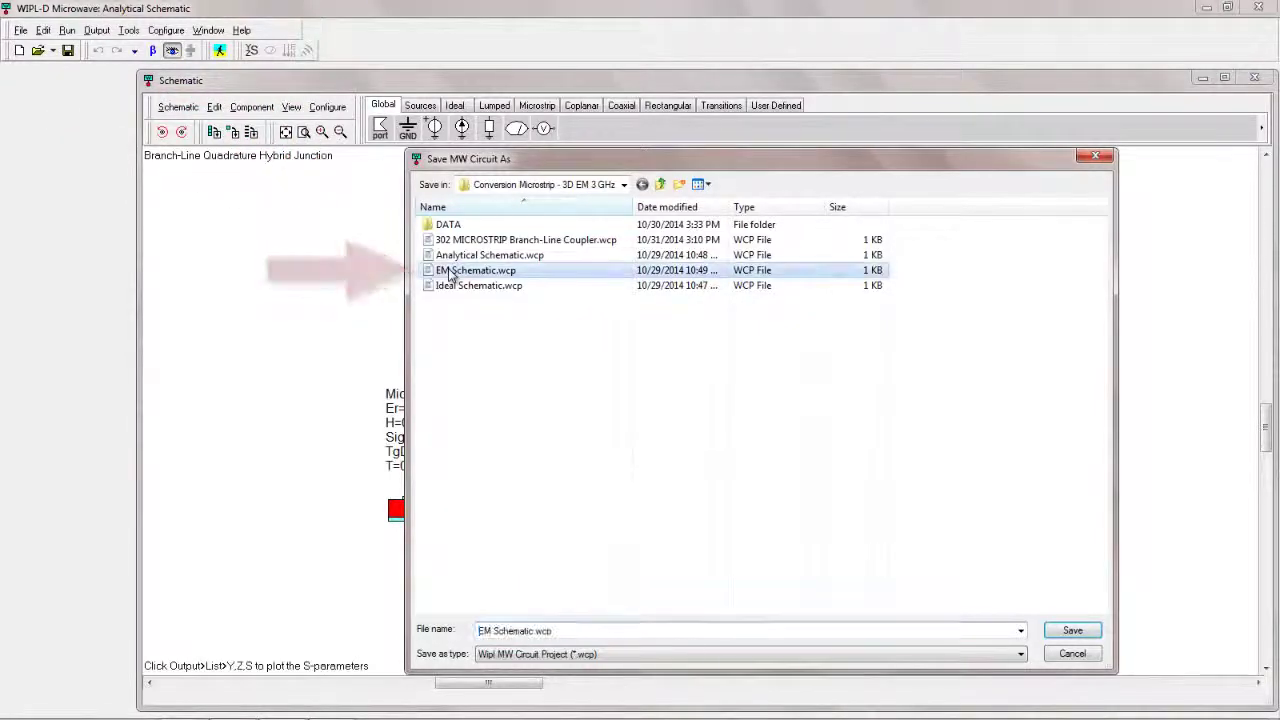
{"action": "left_click", "coordinate": [1071, 630]}
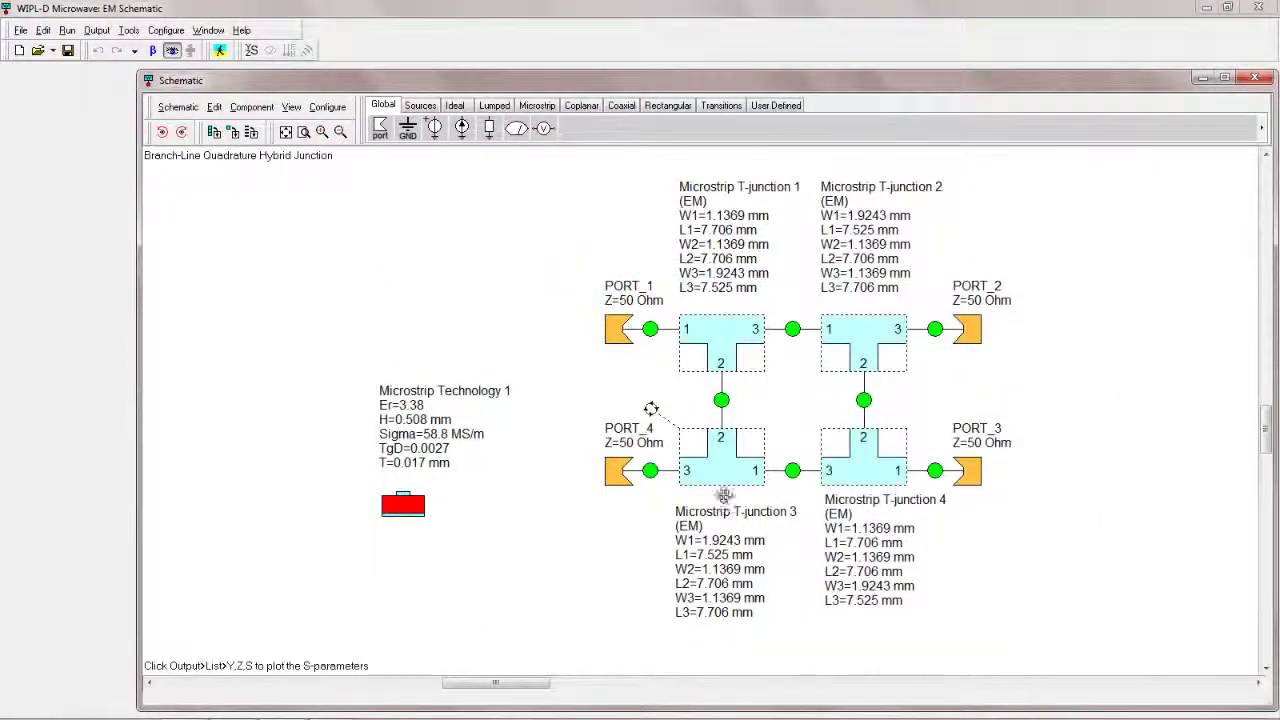
- Run the EM Schematic simulation and acknowledge its completion after 116.471 sec
{"action": "left_click", "coordinate": [224, 55]}
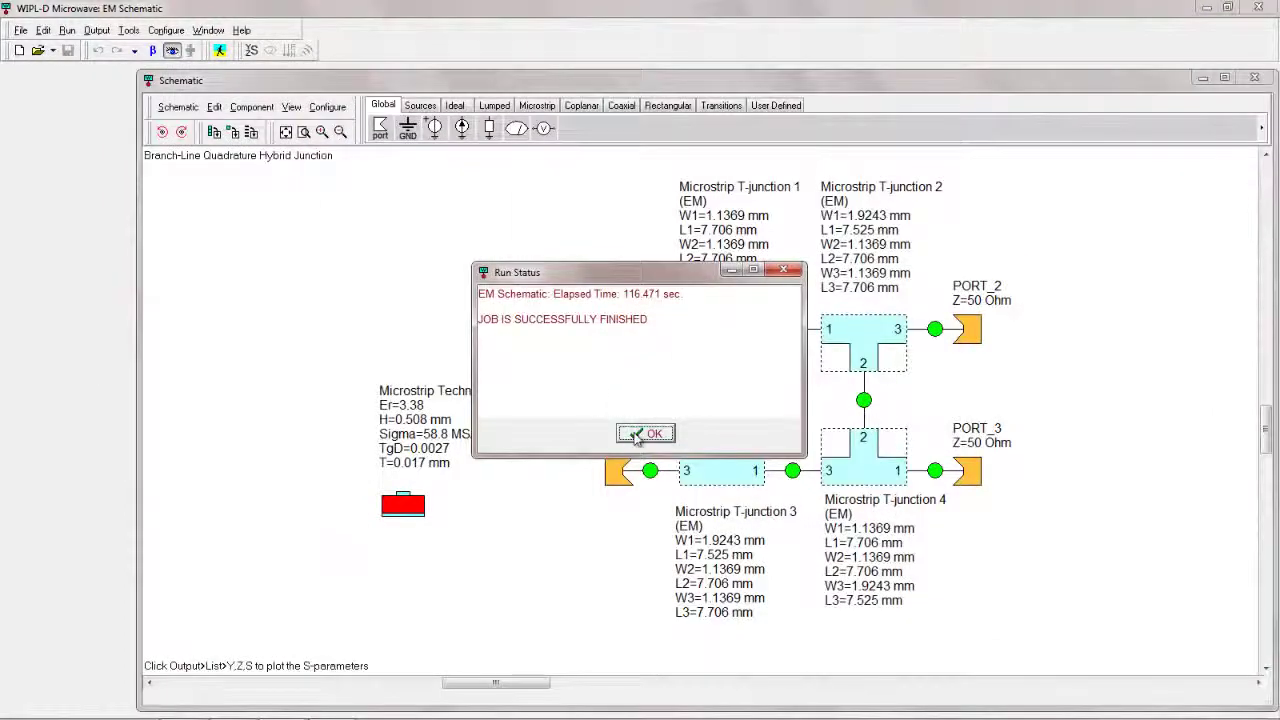
{"action": "left_click", "coordinate": [640, 434]}
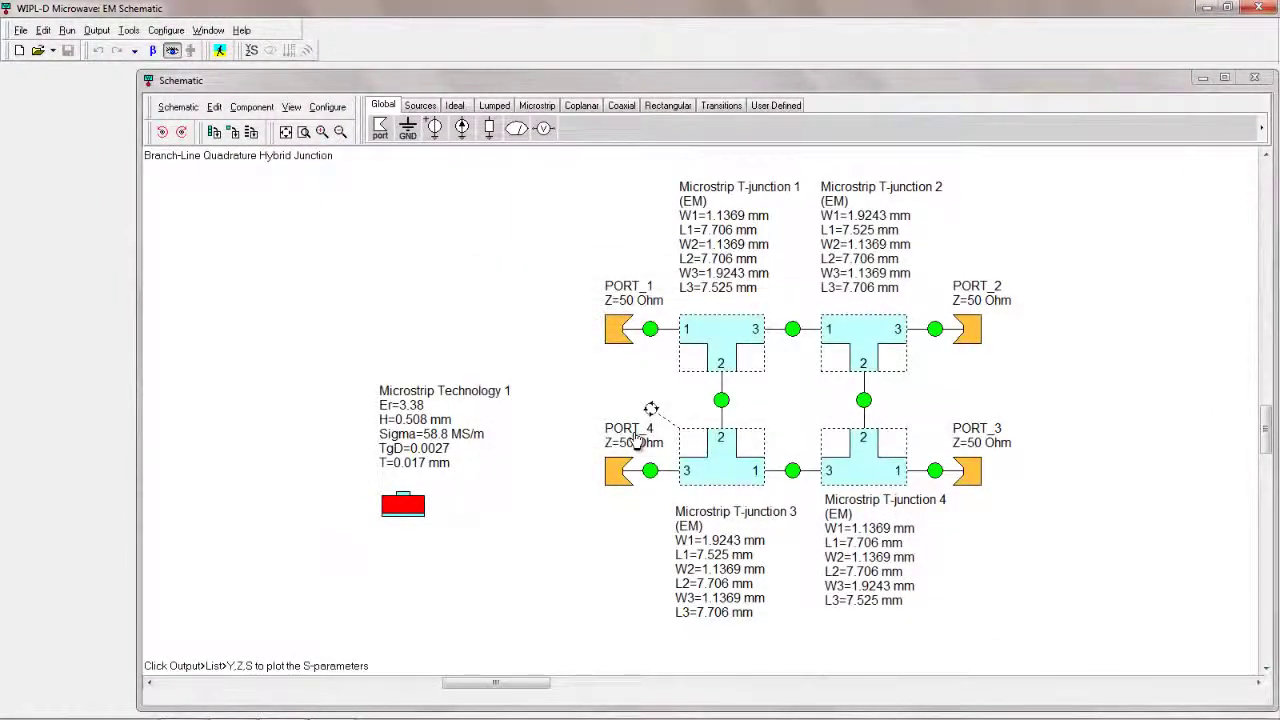
- Plot the EM schematic's S1,1 with the analytical and ideal schematic curves overlaid
{"action": "left_click", "coordinate": [251, 51]}
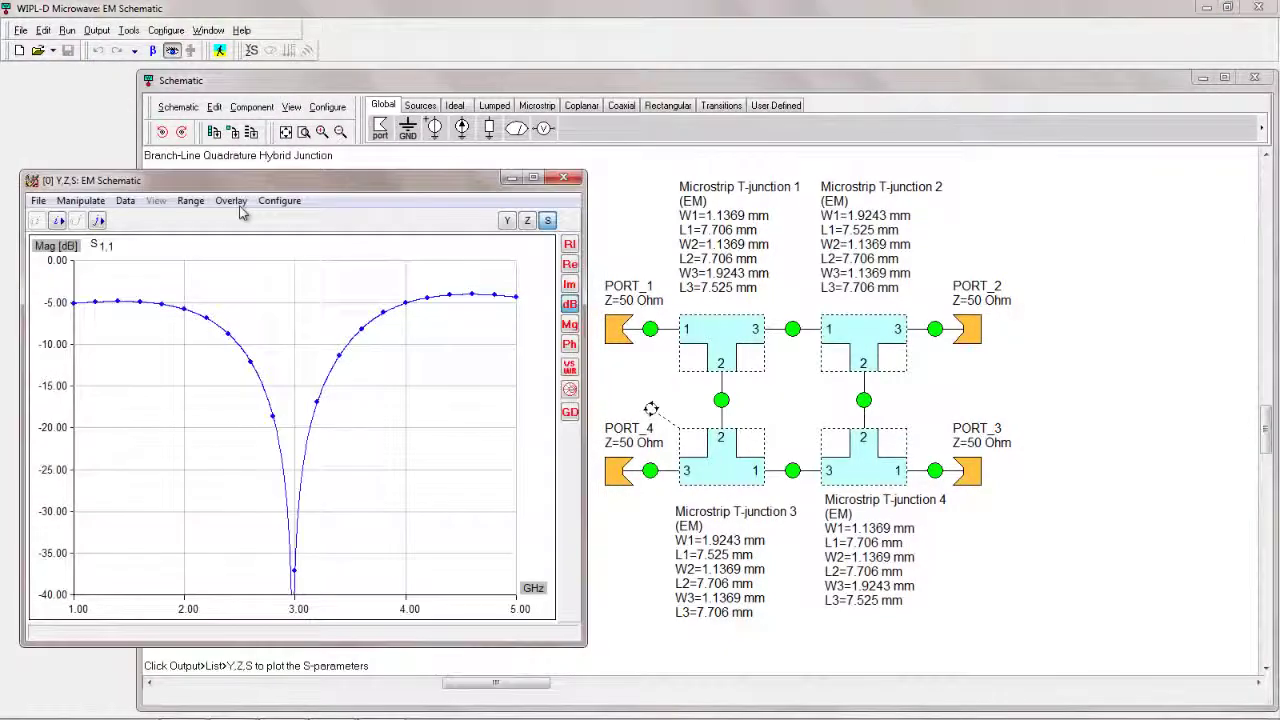
{"action": "left_click", "coordinate": [236, 202]}
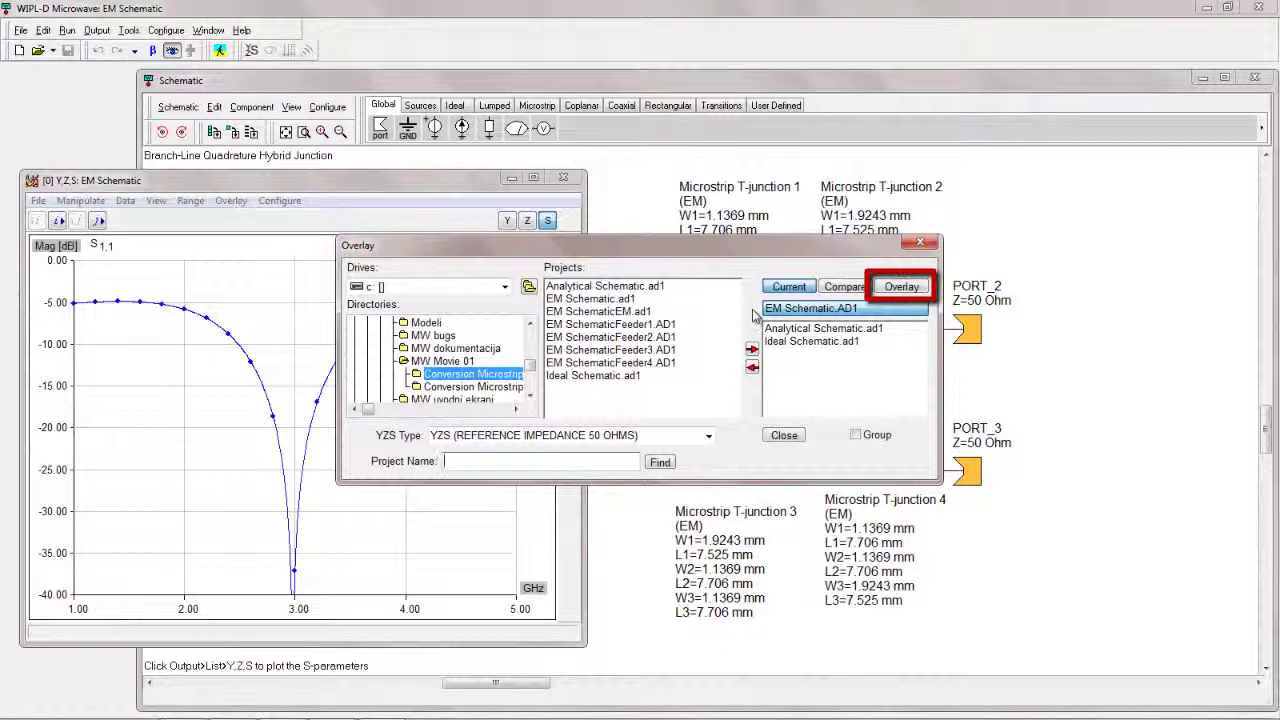
{"action": "left_click", "coordinate": [903, 287]}
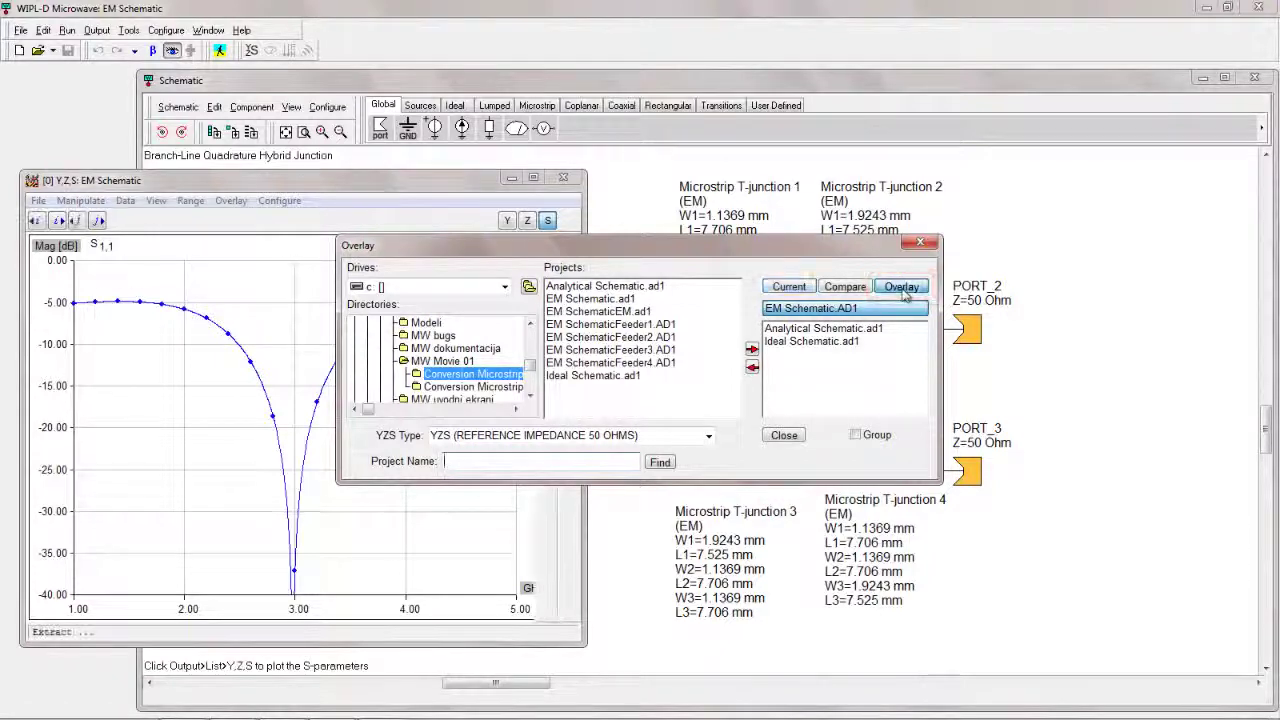
{"action": "left_click", "coordinate": [921, 245]}
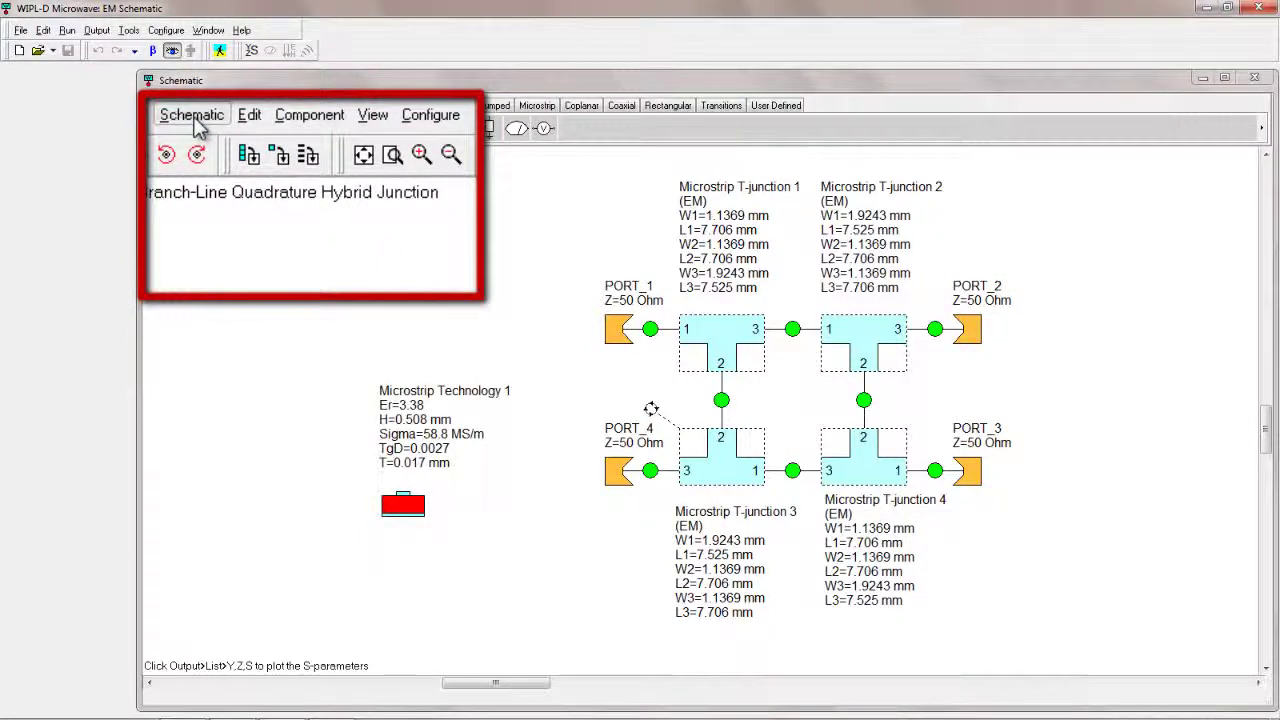
- Bring up the Export to 3D EM Model dialog with shoulder width 8 × Hsubstrate and feeders included
{"action": "left_click", "coordinate": [196, 122]}
{"action": "mouse_move", "coordinate": [205, 177]}
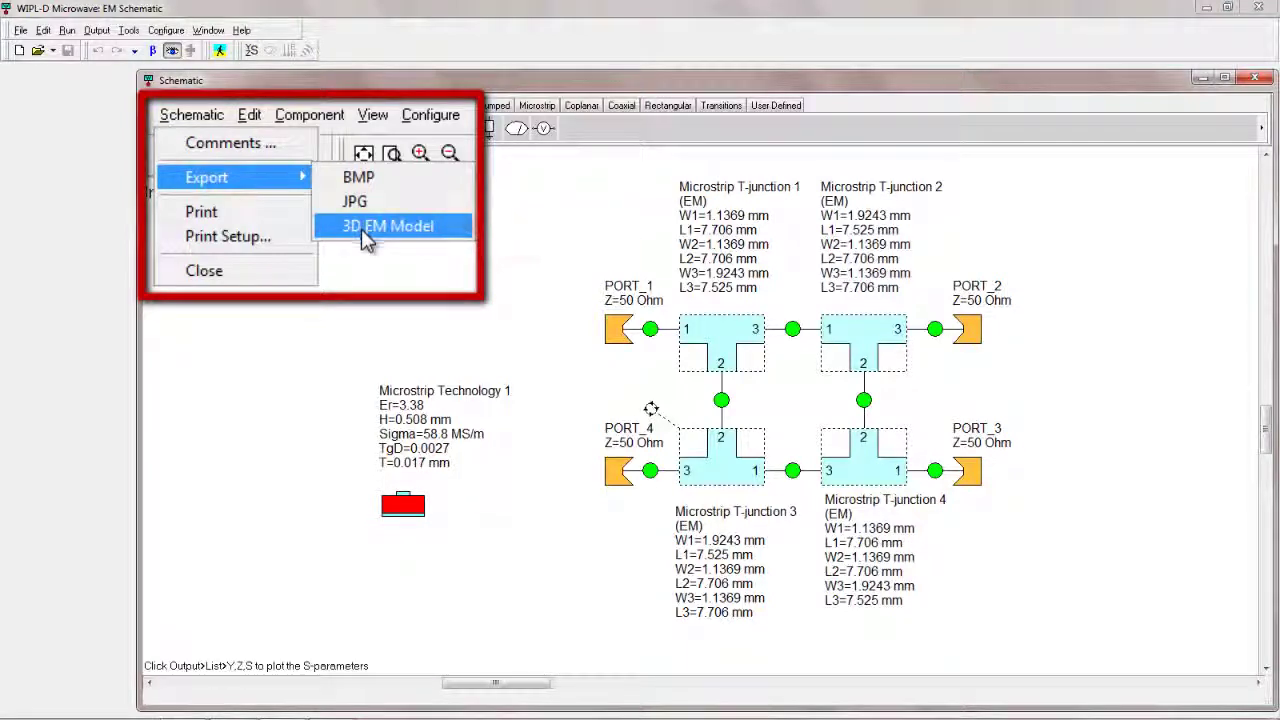
{"action": "left_click", "coordinate": [289, 182]}
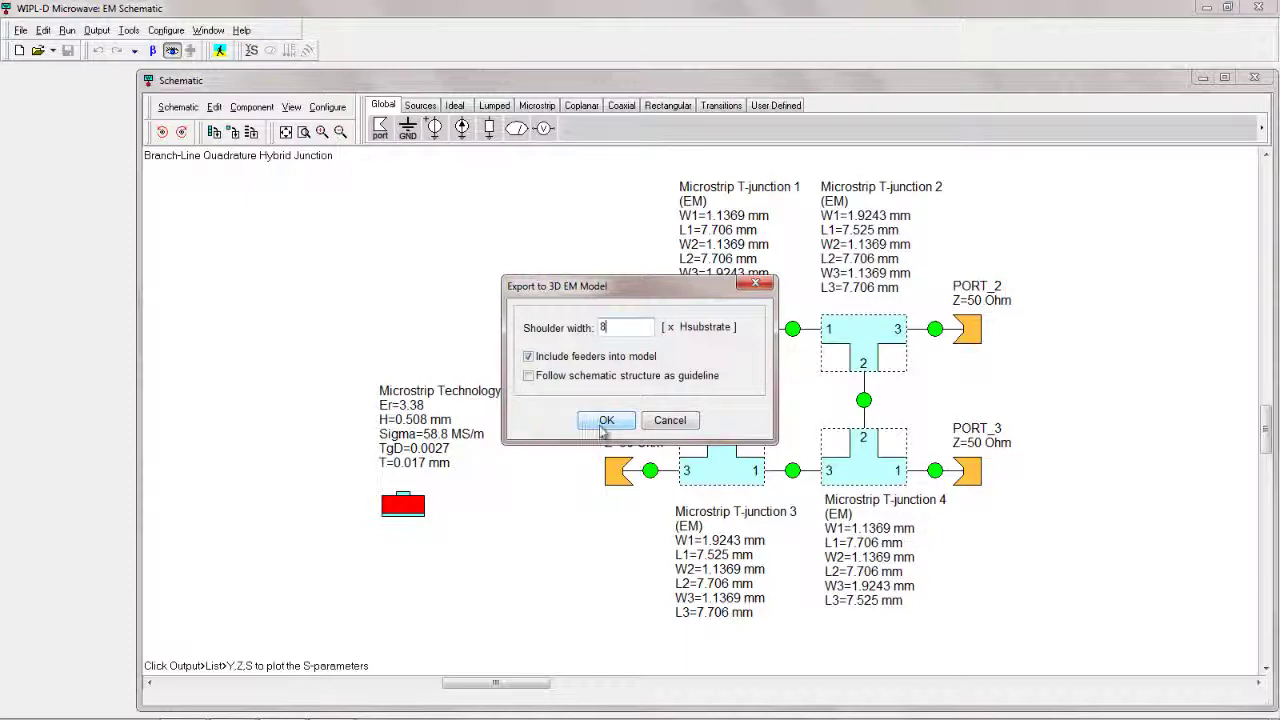
- Export the coupler with feeders to EM SchematicEM.IWP and bring up the file-open list
{"action": "left_click", "coordinate": [605, 421]}
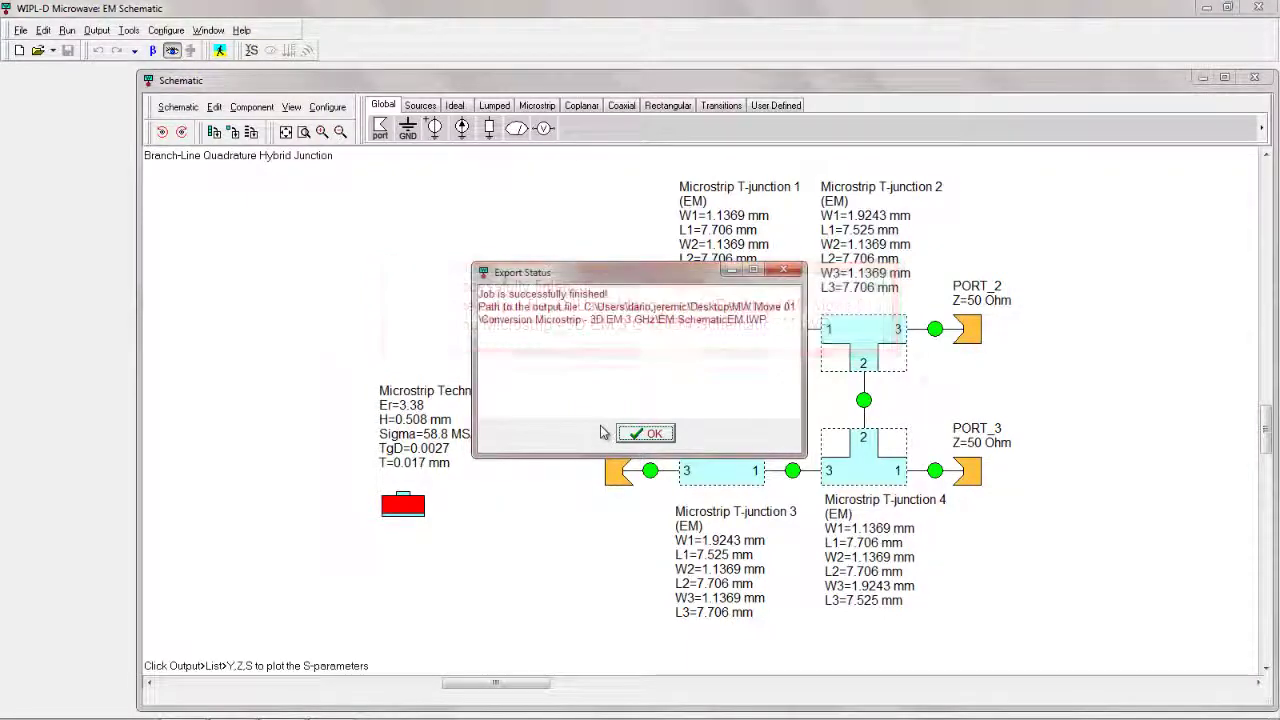
{"action": "left_click", "coordinate": [645, 433]}
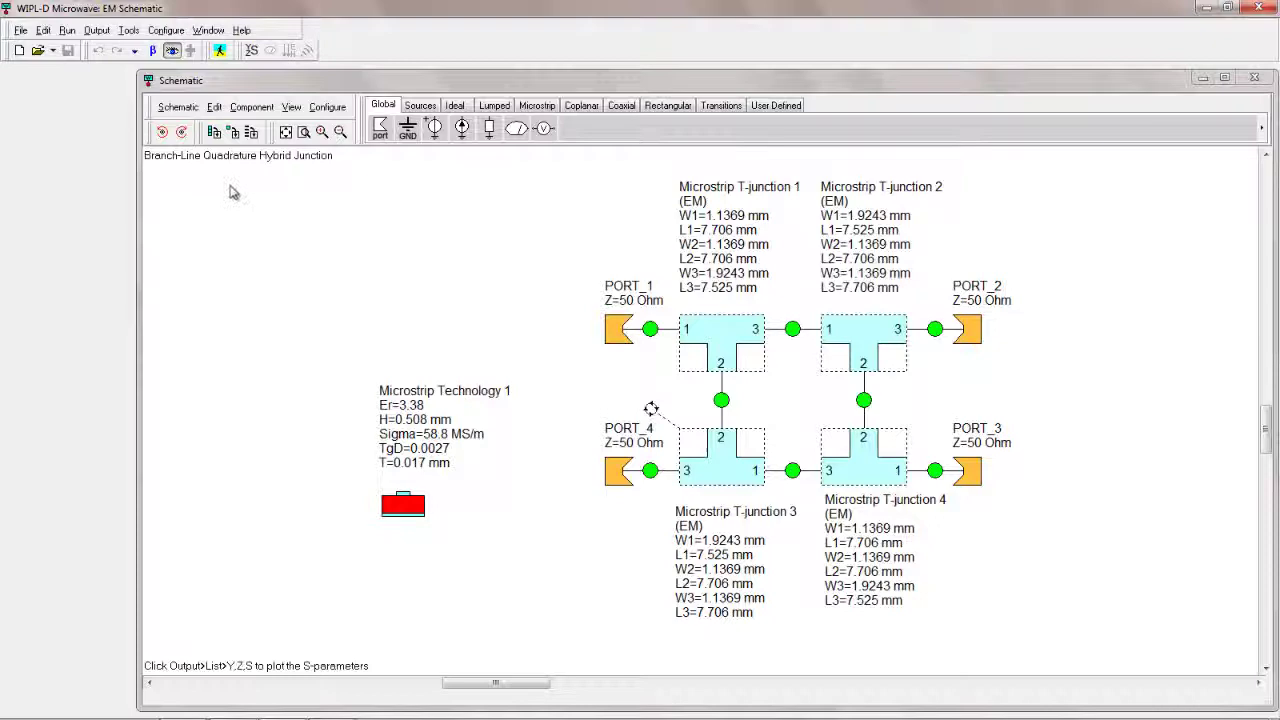
{"action": "left_click", "coordinate": [20, 30]}
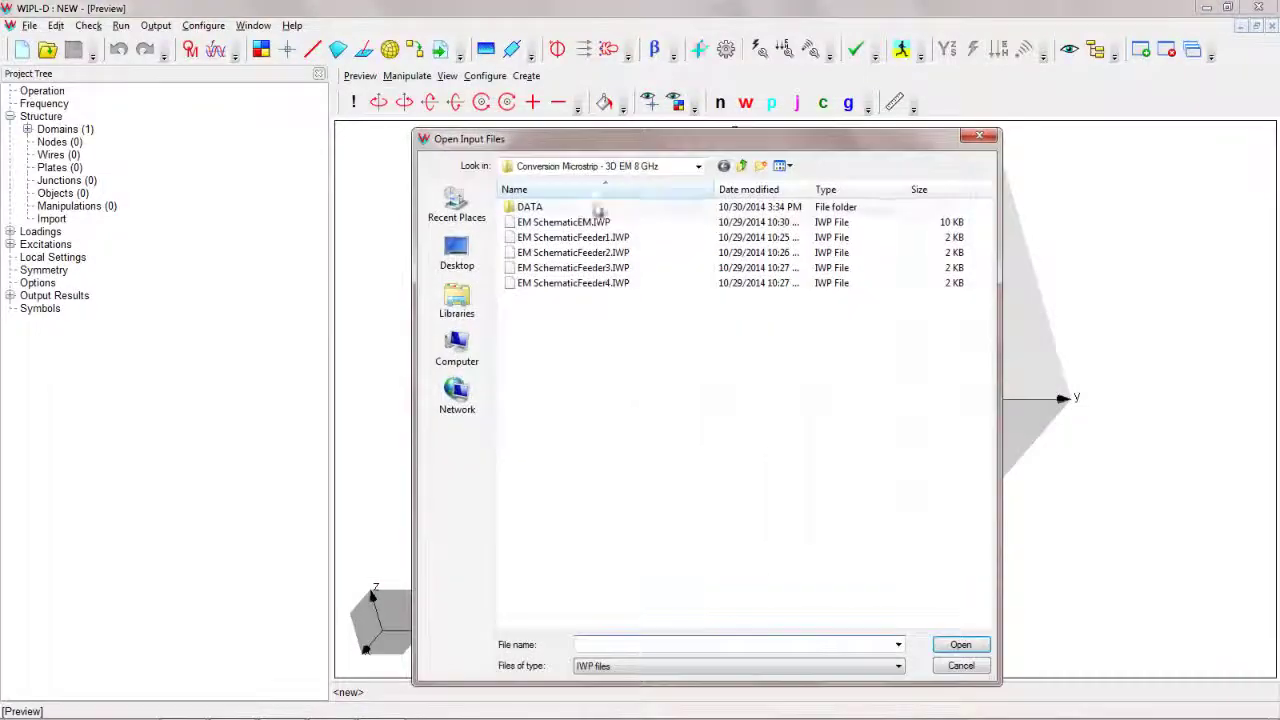
- Load EM SchematicEM.IWP in WIPL-D Pro and rotate the coupler model to a near-front view
{"action": "left_click", "coordinate": [600, 222]}
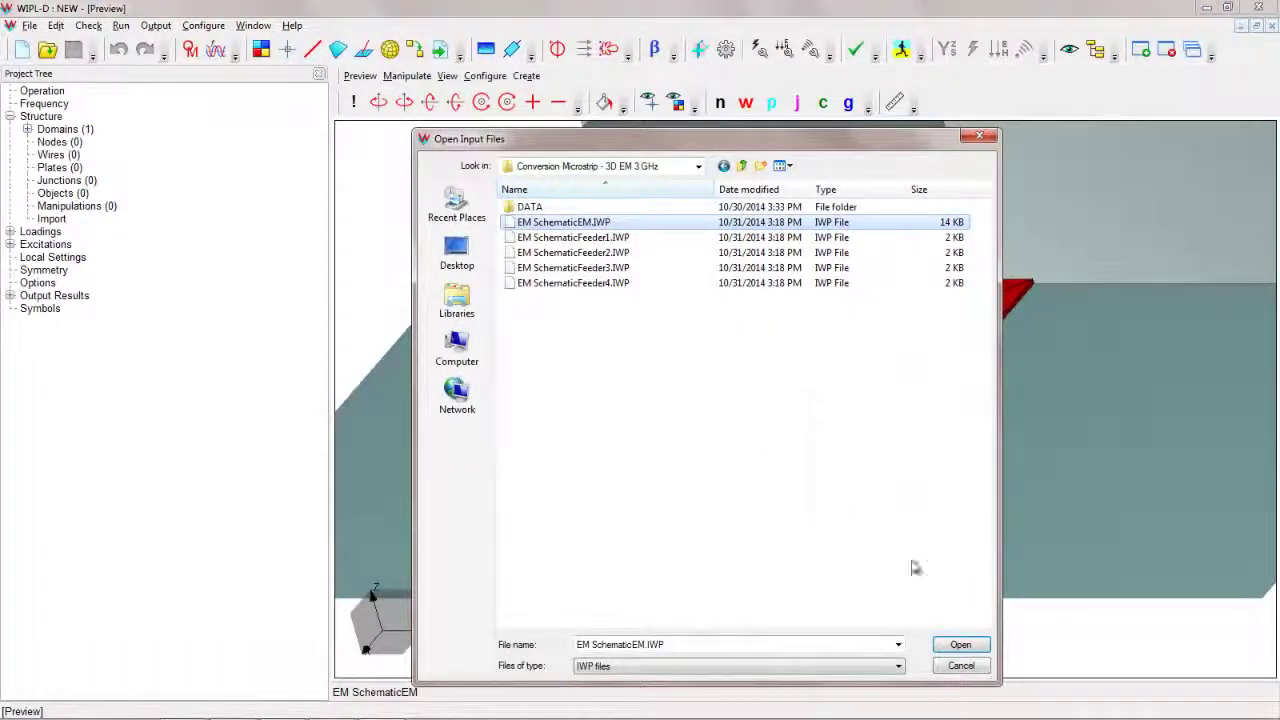
{"action": "left_click", "coordinate": [960, 645]}
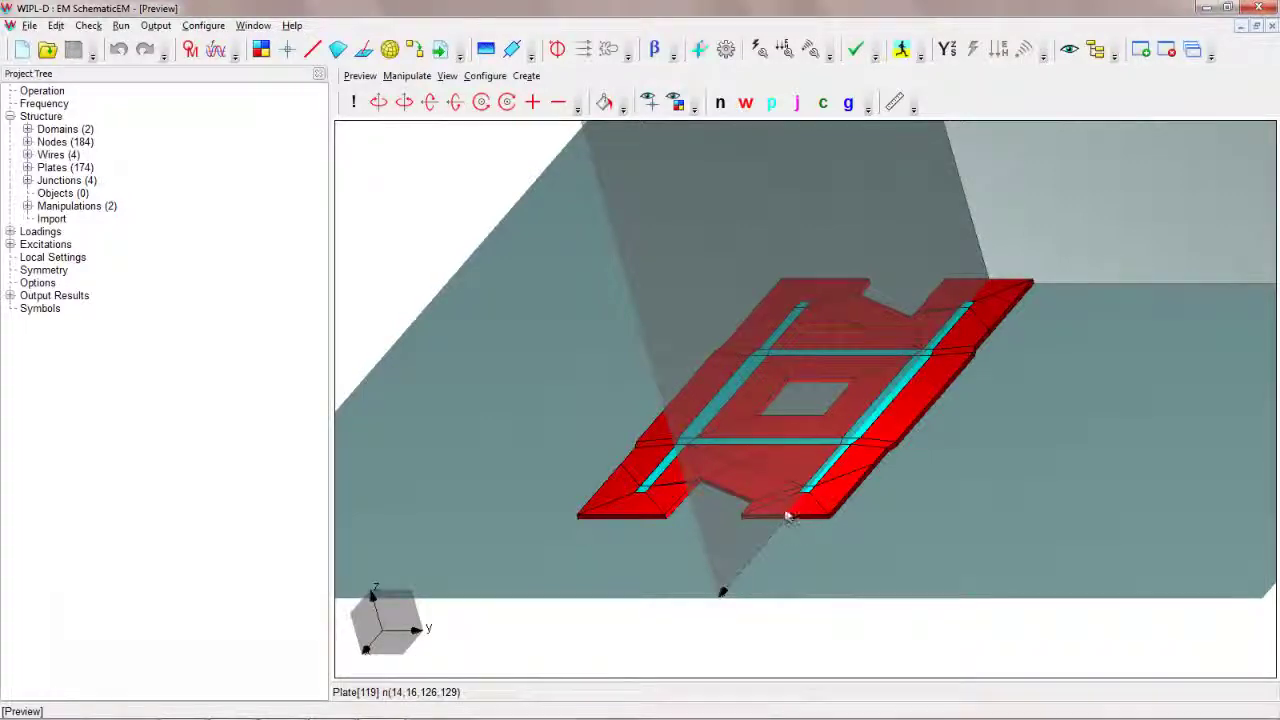
{"action": "mouse_move", "coordinate": [760, 480]}
{"action": "left_mouse_down"}
{"action": "mouse_move", "coordinate": [797, 517]}
{"action": "mouse_move", "coordinate": [734, 509]}
{"action": "mouse_move", "coordinate": [727, 487]}
{"action": "mouse_move", "coordinate": [745, 477]}
{"action": "left_mouse_up"}
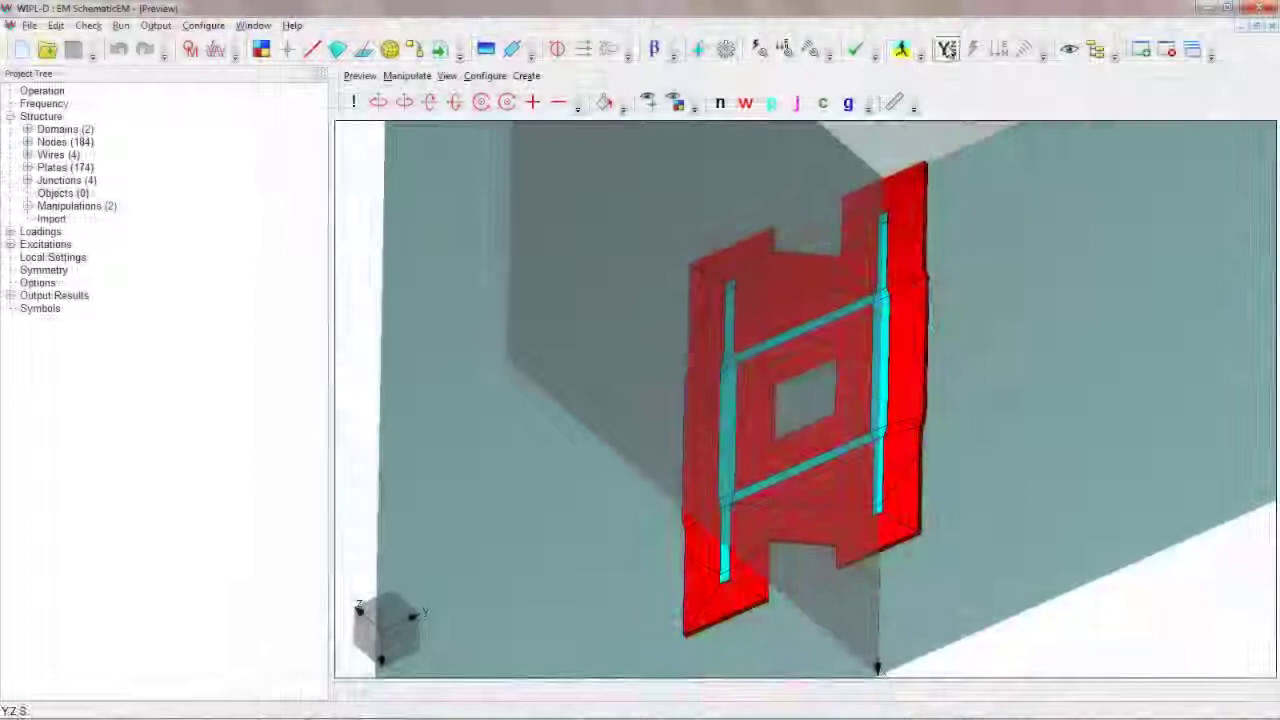
- Overlay the analytical, EM and ideal schematic results on the model's 6–10 GHz S1,1 plot
{"action": "left_click", "coordinate": [948, 50]}
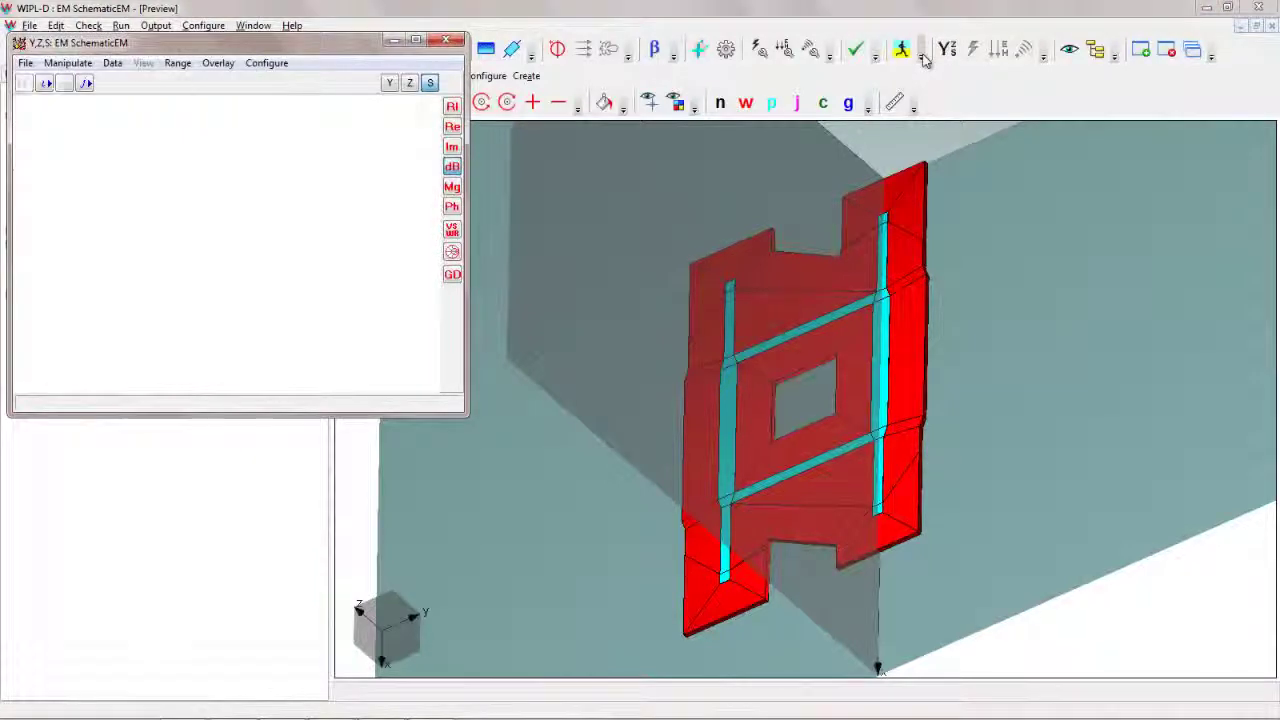
{"action": "left_click", "coordinate": [218, 63]}
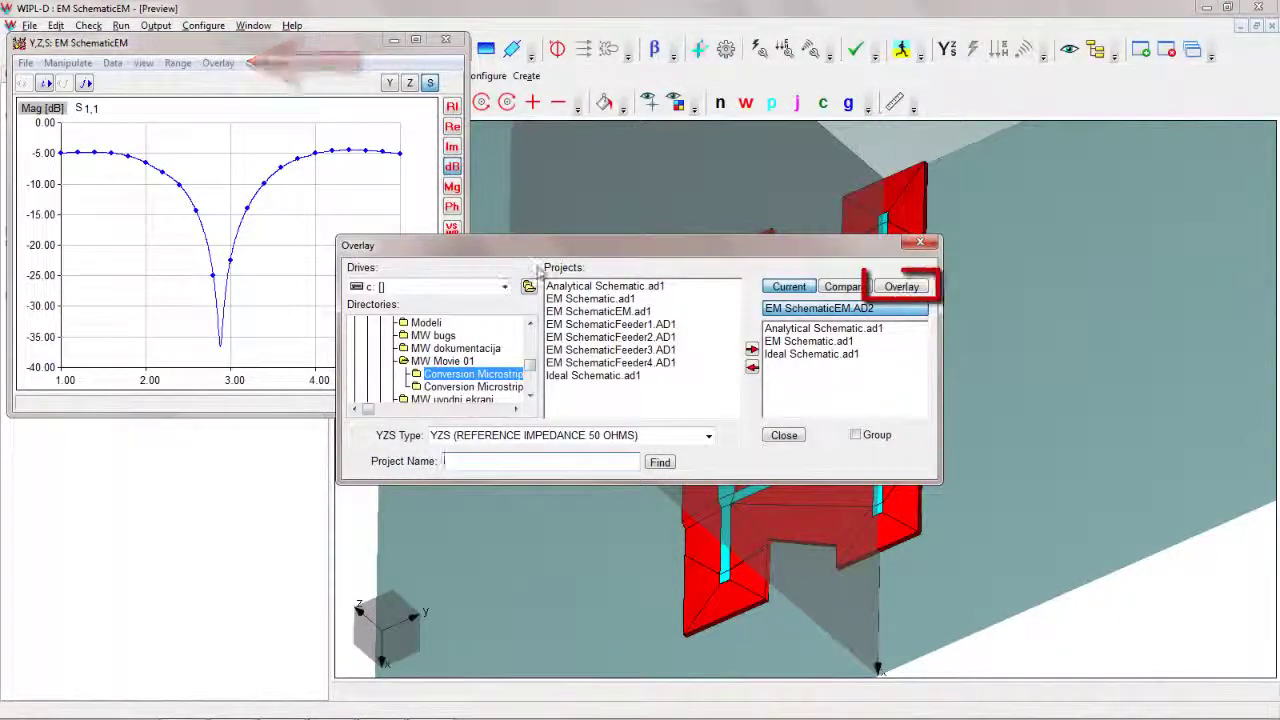
{"action": "left_click", "coordinate": [904, 287]}
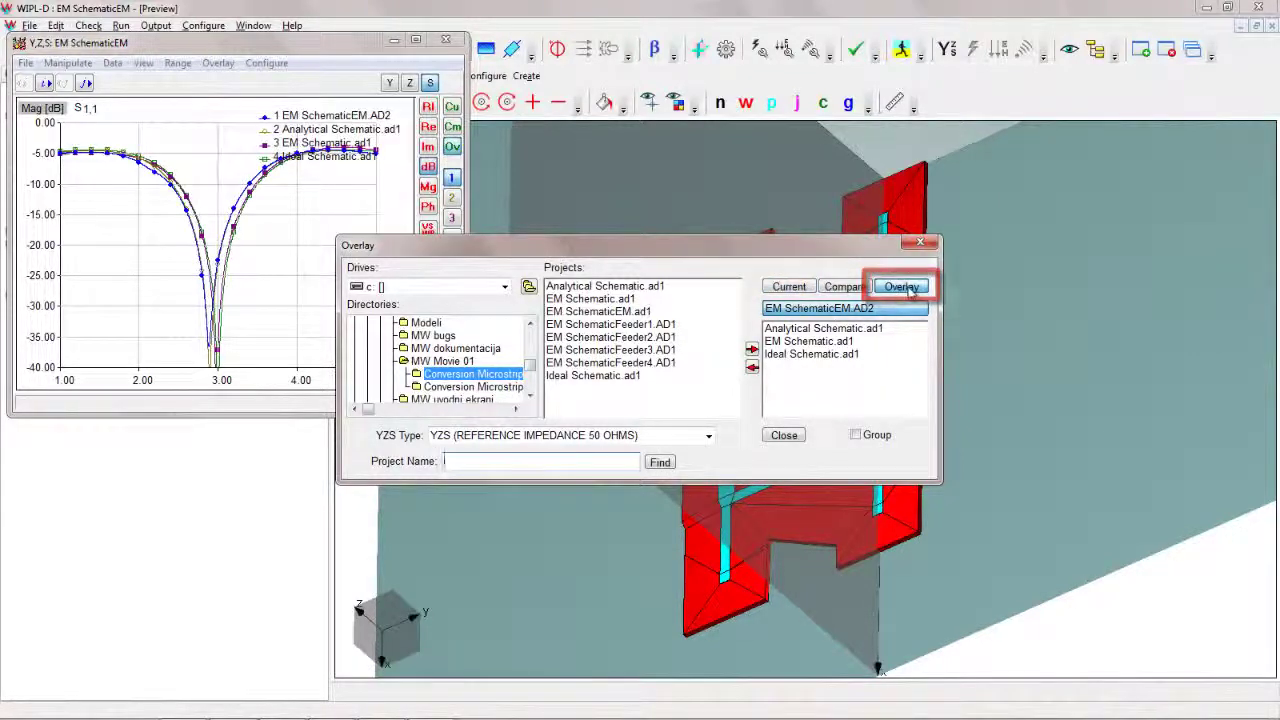
{"action": "left_click", "coordinate": [921, 246]}
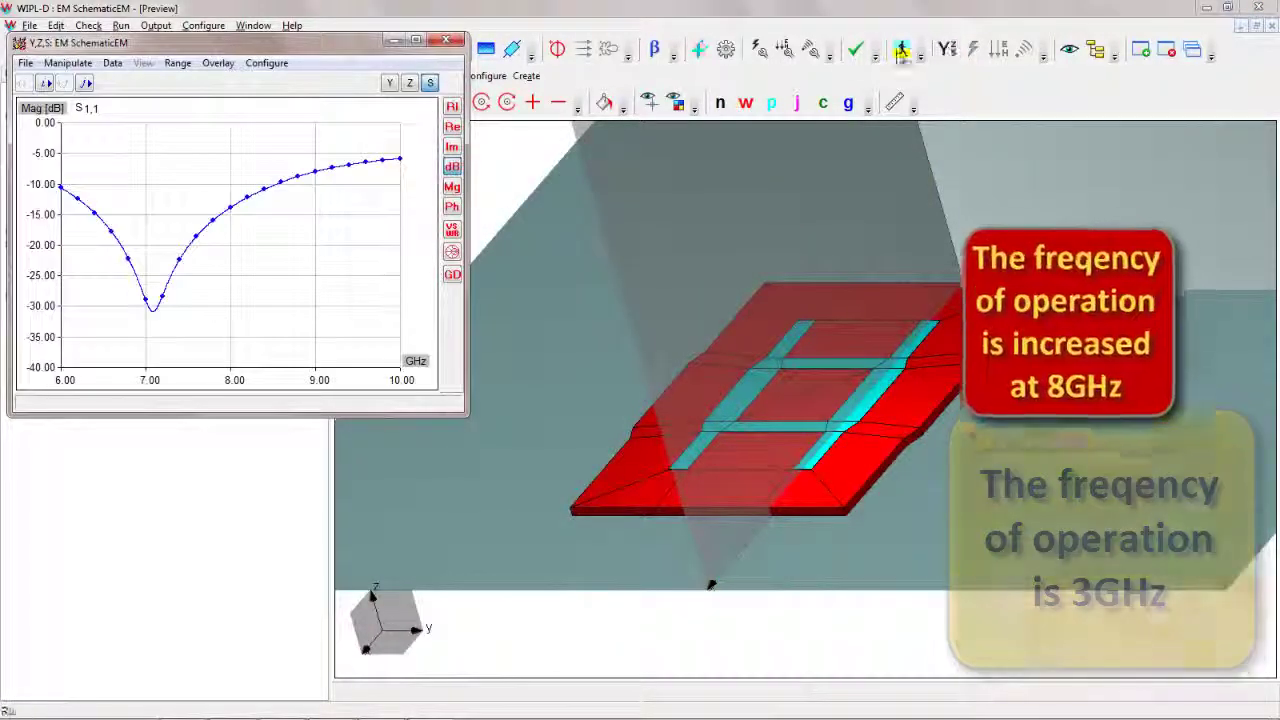
- Maximize the S1,1 chart and overlay the Analytical, EM and Ideal schematic curves
{"action": "left_click", "coordinate": [417, 41]}
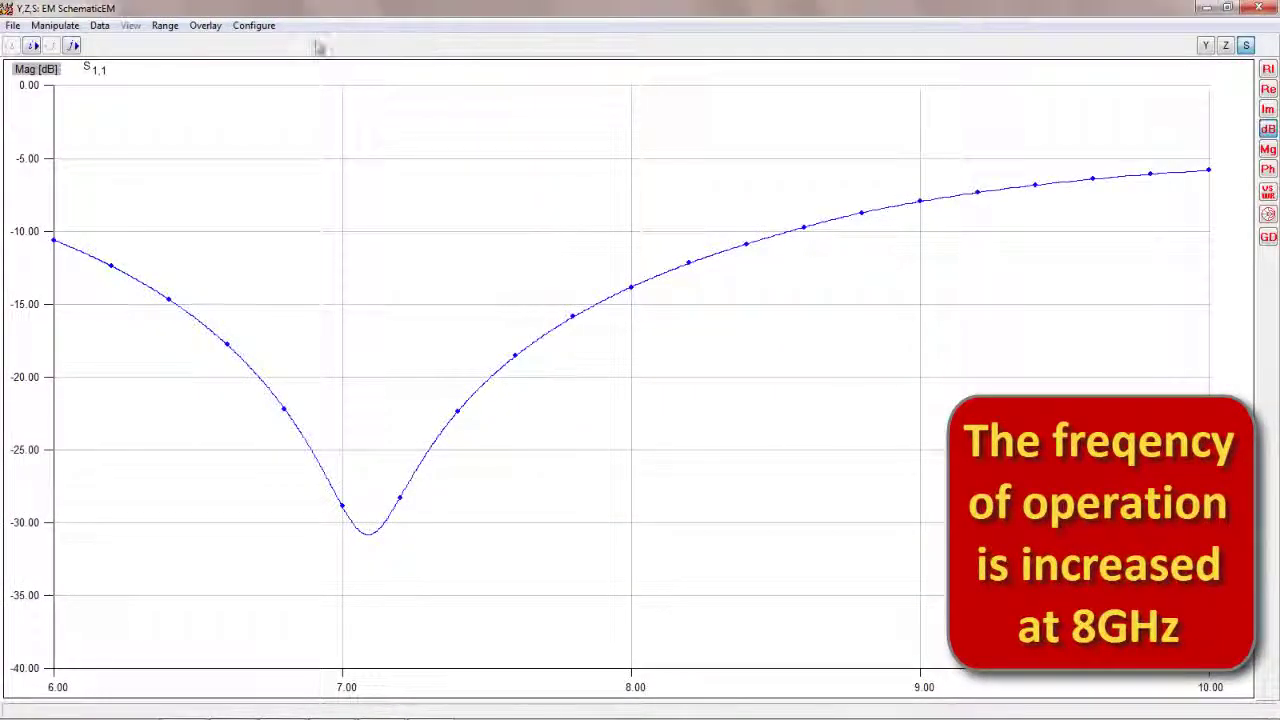
{"action": "left_click", "coordinate": [205, 25]}
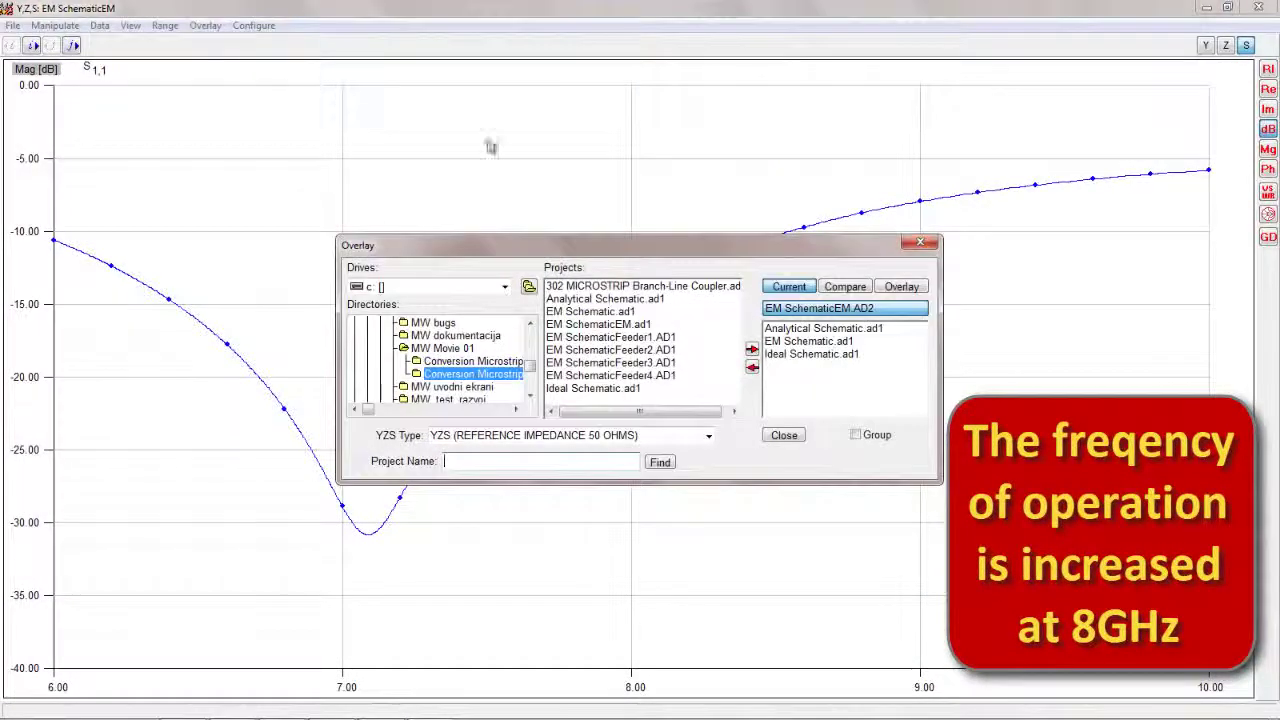
{"action": "left_click", "coordinate": [901, 291]}
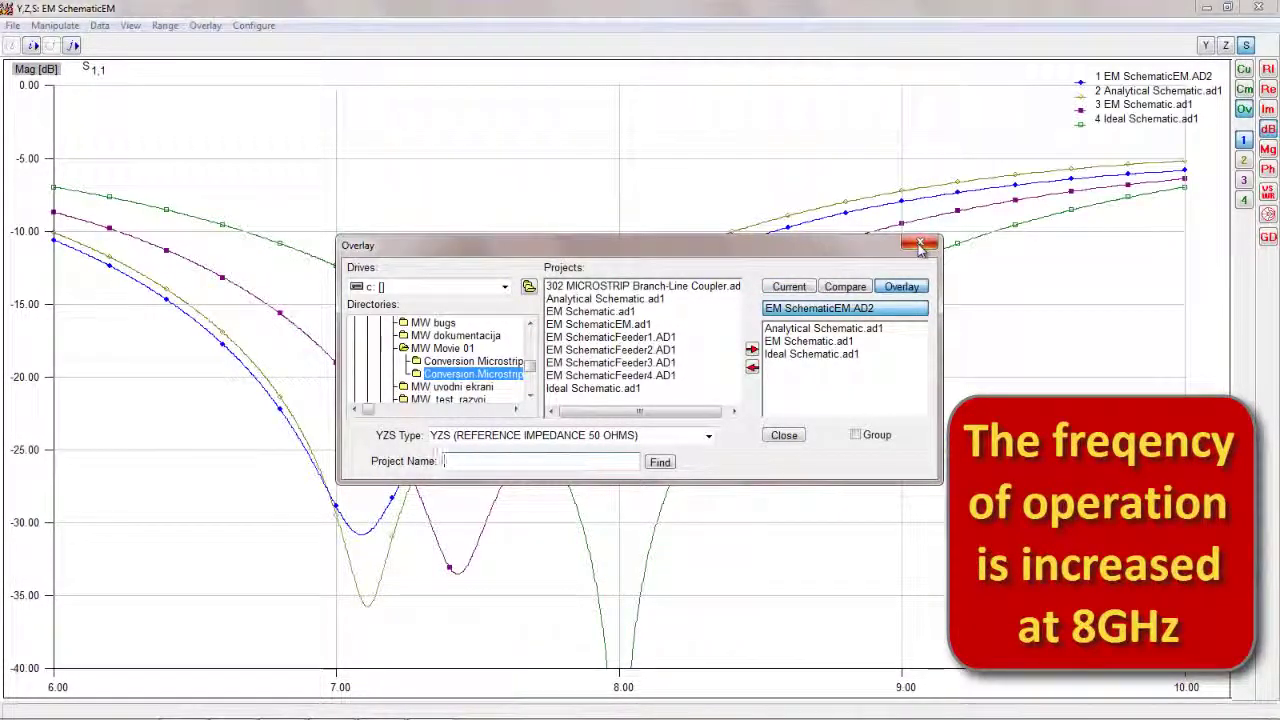
{"action": "left_click", "coordinate": [920, 245]}
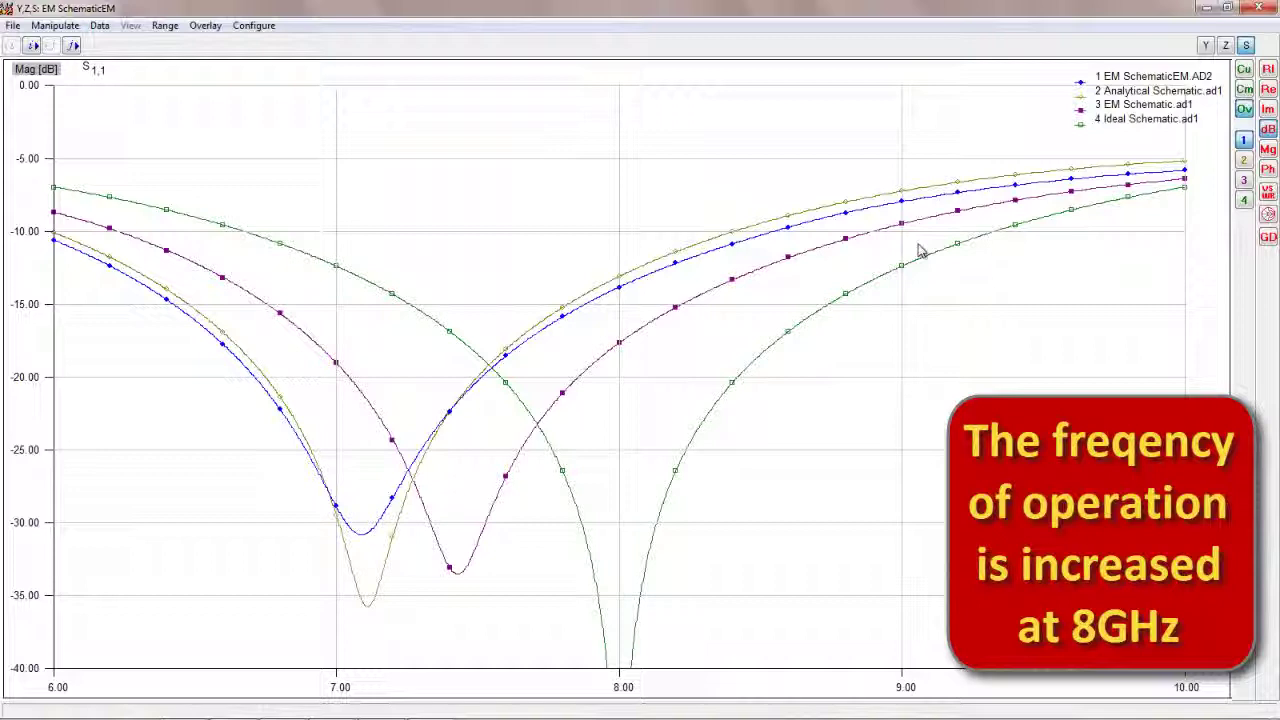